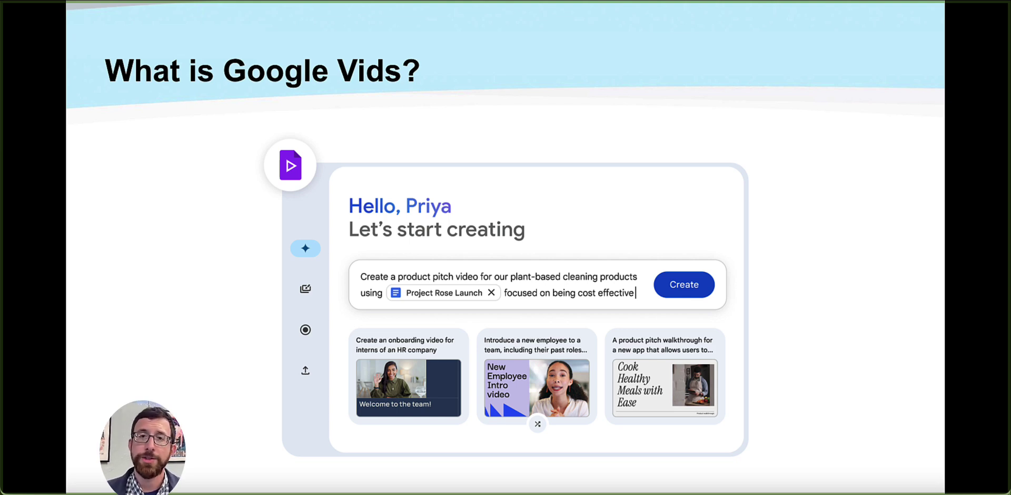
- Advance the presentation from 'What is Google Vids?' to the Demo slide
{"action": "key", "text": "Right"}
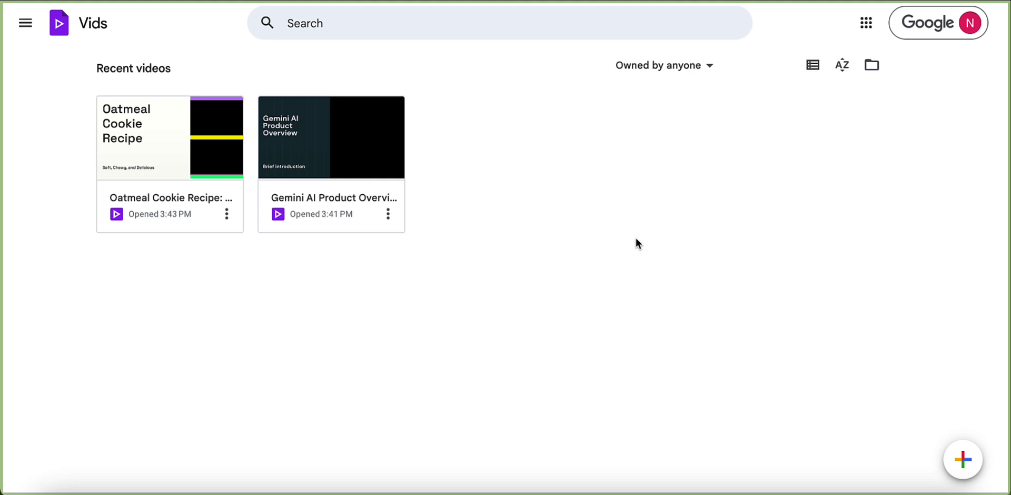
- Start a blank video and load the seasonal pizza toppings pitch suggestion into Gemini's prompt
{"action": "left_click", "coordinate": [963, 460]}
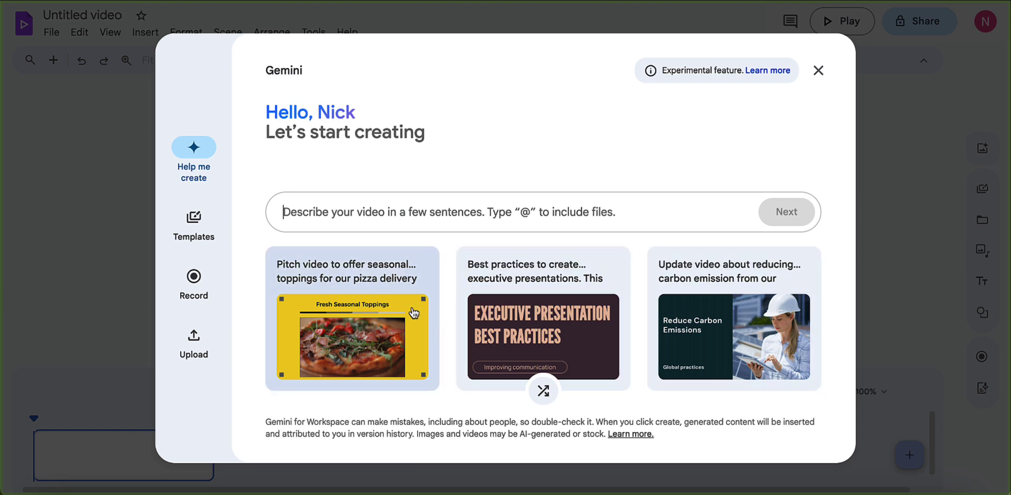
{"action": "left_click", "coordinate": [354, 279]}
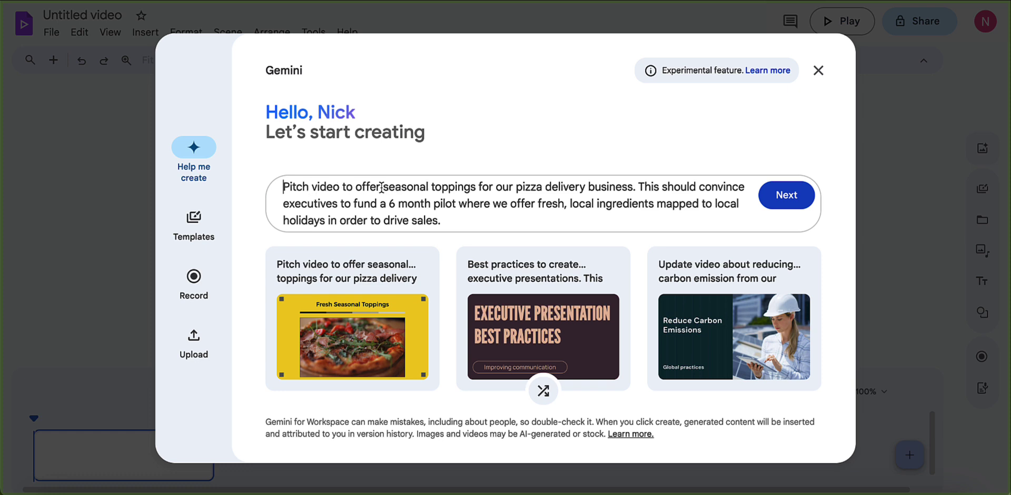
- Replace 'toppings' with 'oatmeal cookies' in the prompt and delete the leftover pizza delivery wording
{"action": "double_click", "coordinate": [437, 189]}
{"action": "type", "text": "oatmeal co"}
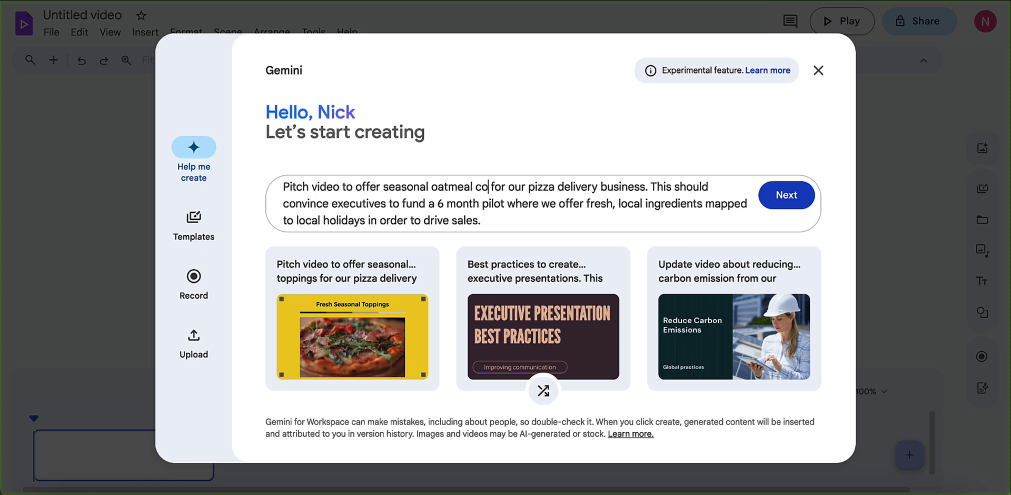
{"action": "type", "text": "okies"}
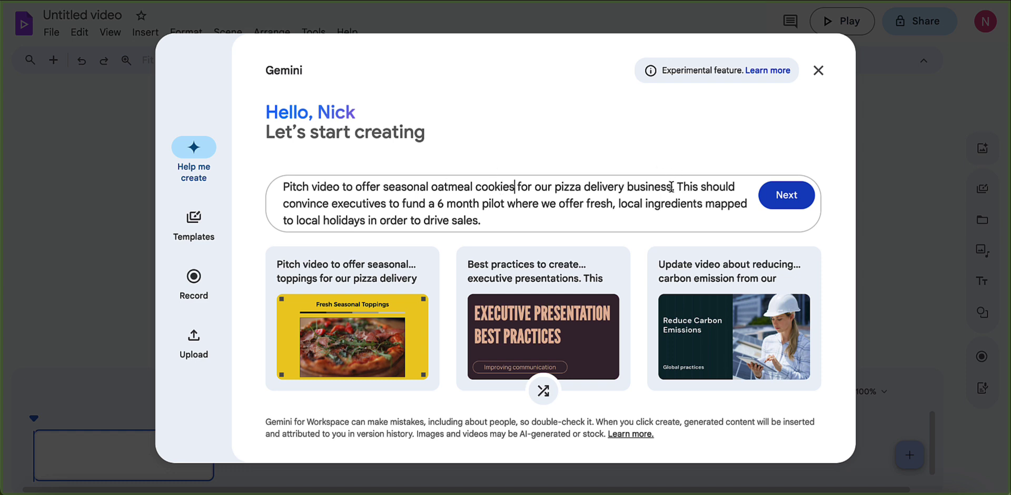
{"action": "type", "text": " featyrub f"}
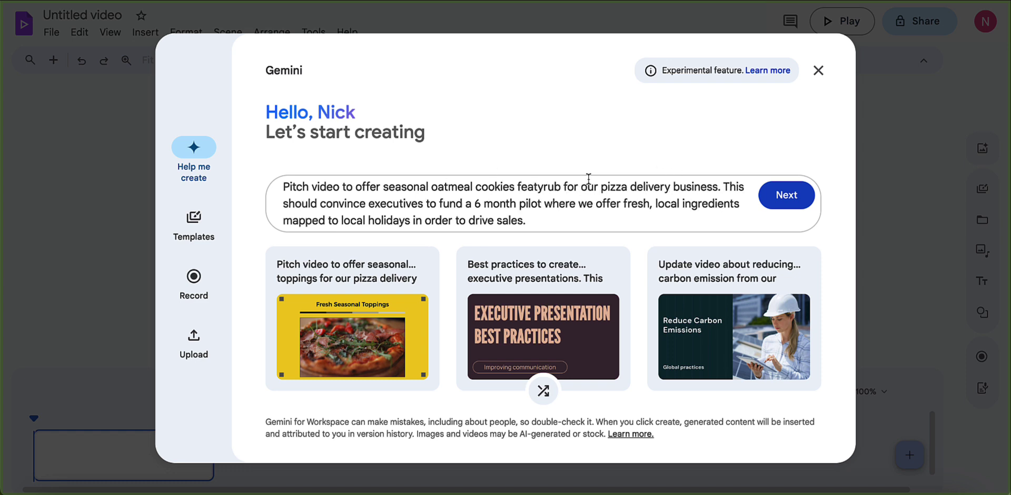
{"action": "left_click_drag", "start_coordinate": [517, 187], "coordinate": [716, 180]}
{"action": "key", "text": "BackSpace"}
{"action": "key", "text": "BackSpace"}
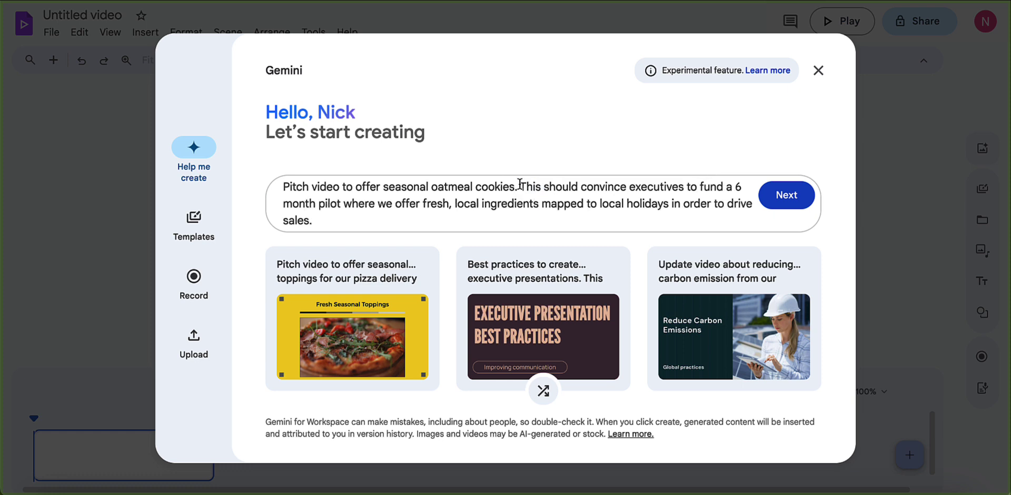
- Rewrite the prompt around a handed-down secret recipe and attach The Best Oatmeal Cookie Recipe
{"action": "left_click_drag", "start_coordinate": [521, 185], "coordinate": [314, 220]}
{"action": "type", "text": "Th"}
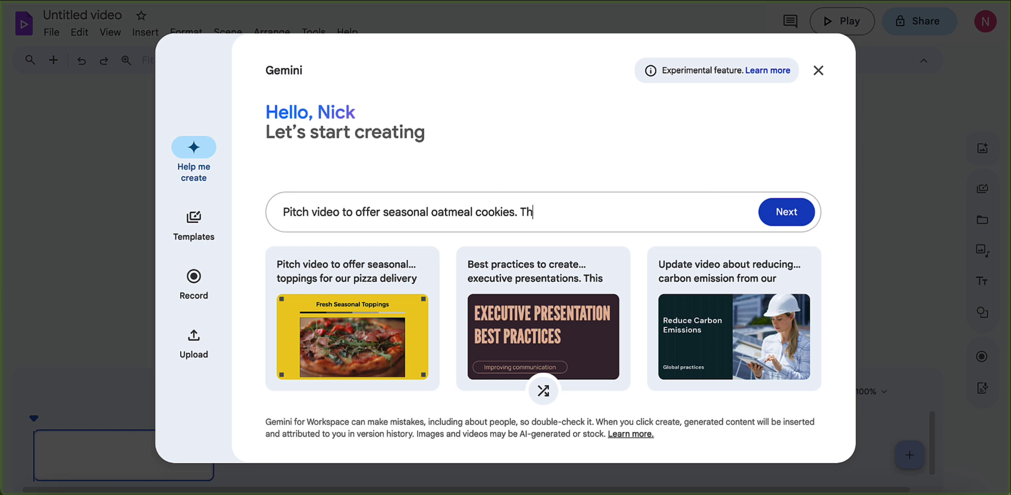
{"action": "type", "text": "is shou"}
{"action": "key", "text": "BackSpace"}
{"action": "key", "text": "BackSpace"}
{"action": "type", "text": "hould be based off of the se"}
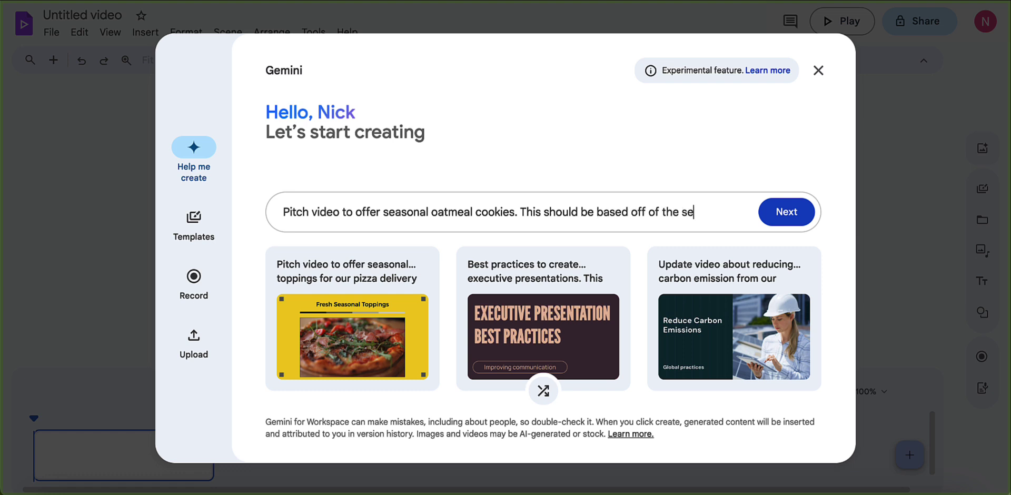
{"action": "type", "text": "cret recipe tha"}
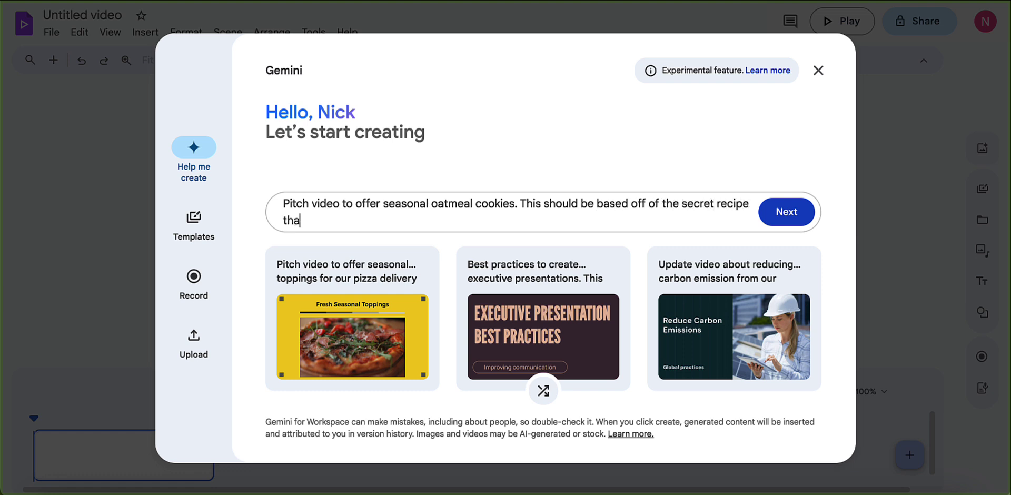
{"action": "type", "text": "t I have created "}
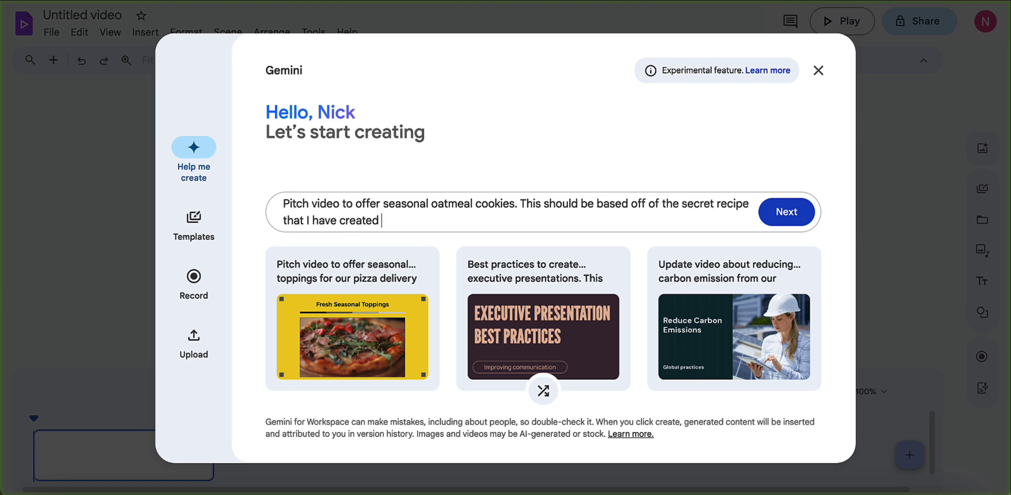
{"action": "type", "text": "that has been passe"}
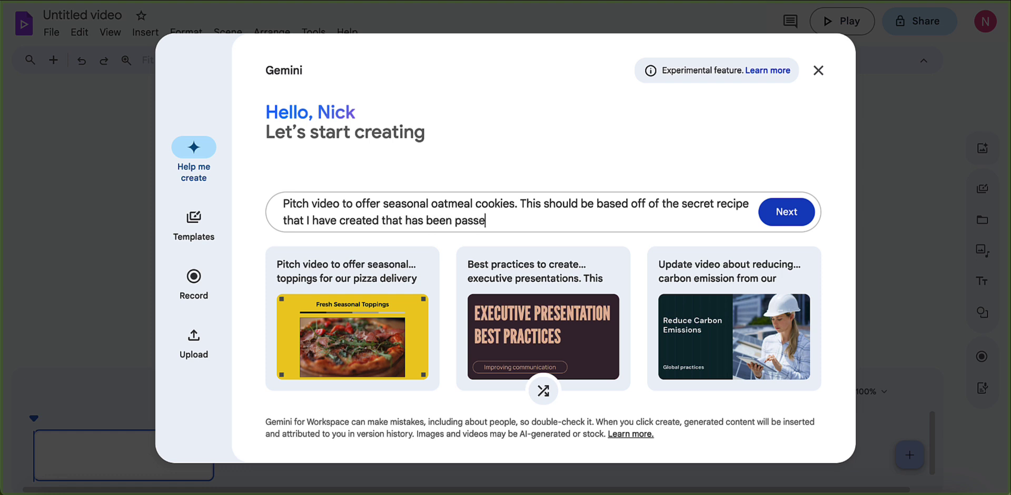
{"action": "type", "text": "d down for g"}
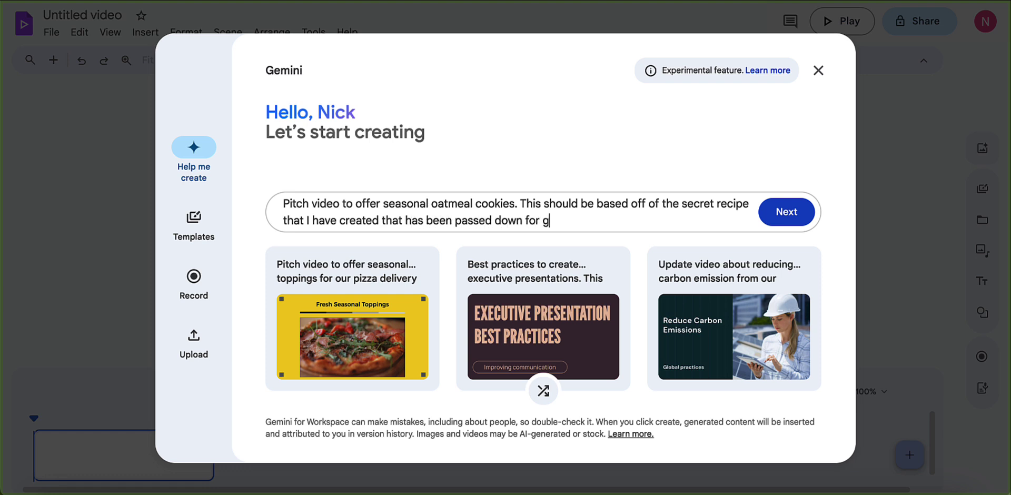
{"action": "type", "text": "enerations. @"}
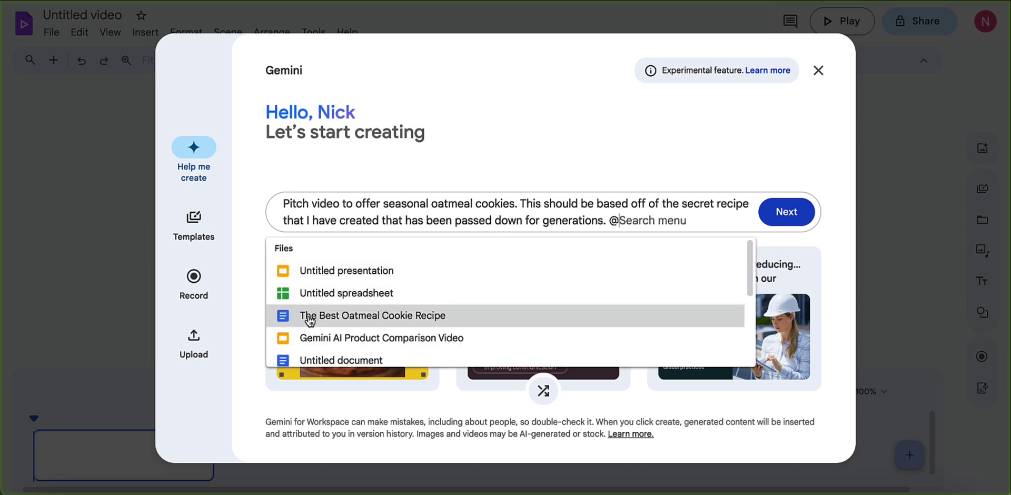
{"action": "left_click", "coordinate": [457, 317]}
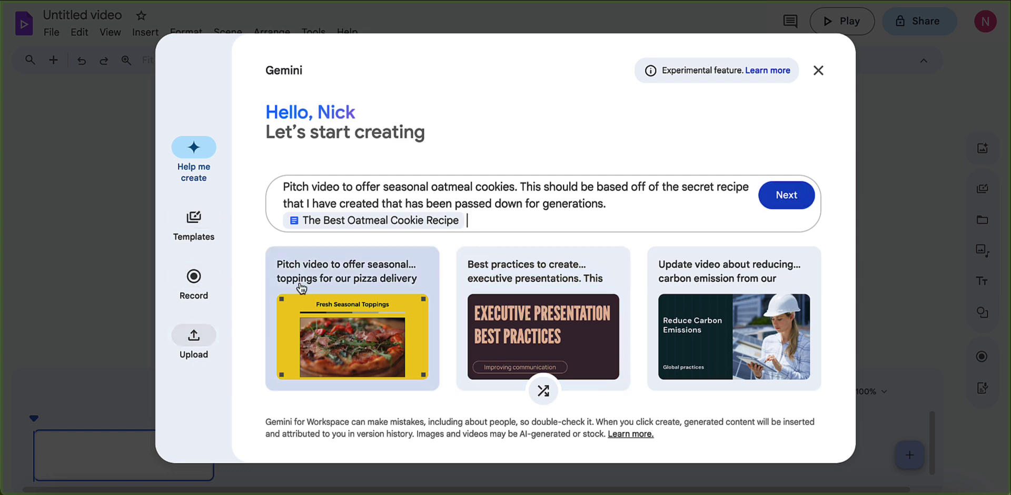
- Generate the scene outline from the oatmeal cookie prompt and review it
{"action": "left_click", "coordinate": [783, 196]}
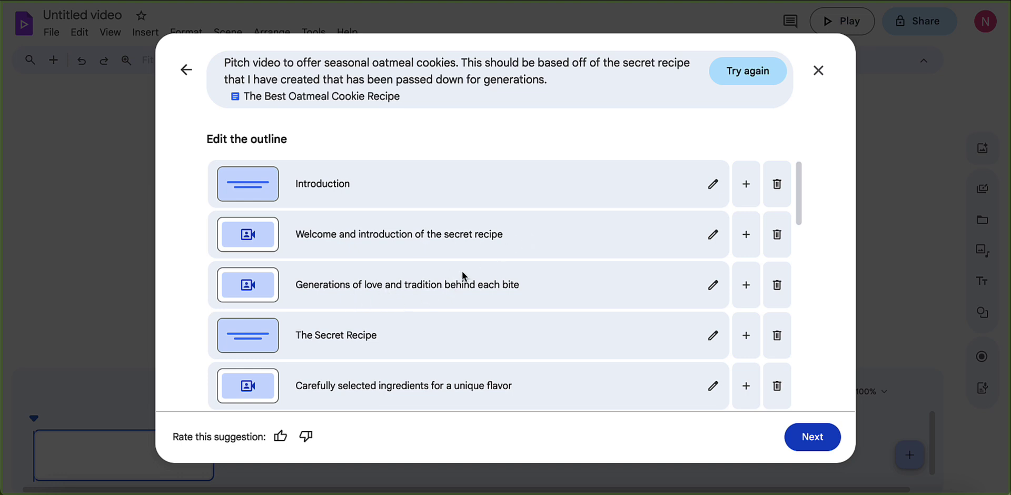
{"action": "scroll", "coordinate": [468, 267], "scroll_direction": "down", "scroll_amount": 2}
{"action": "scroll", "coordinate": [352, 256], "scroll_direction": "down", "scroll_amount": 1}
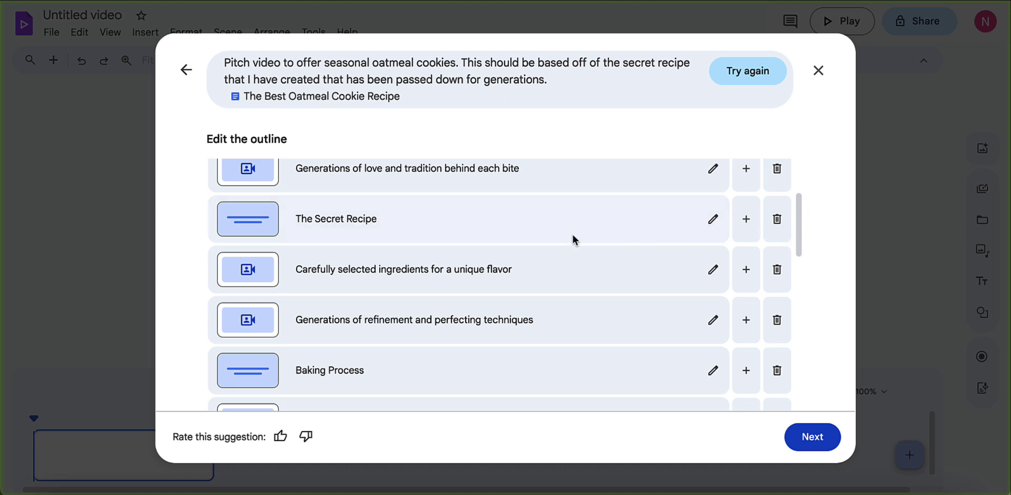
{"action": "scroll", "coordinate": [571, 234], "scroll_direction": "up", "scroll_amount": 3}
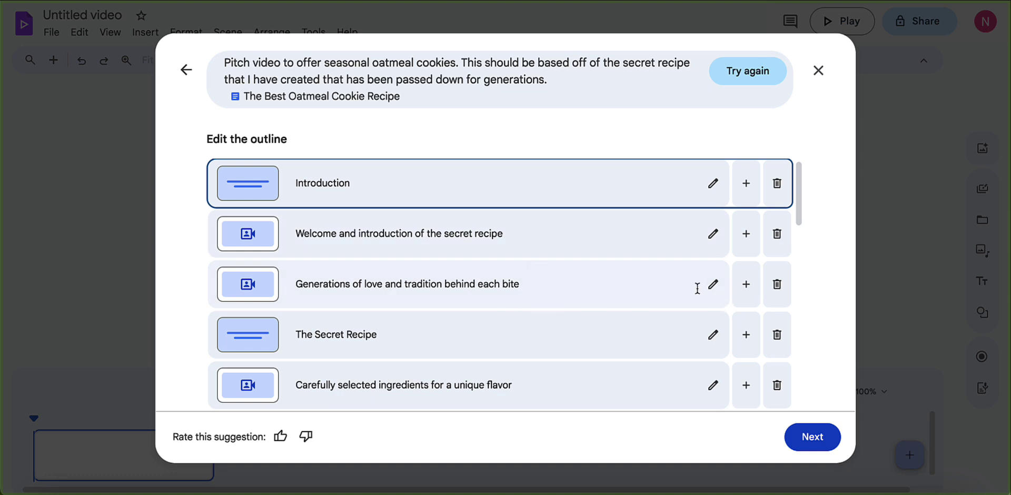
- Rename the 'The Secret Recipe' scene to 'The Super Secret Recipe'
{"action": "left_click", "coordinate": [713, 338]}
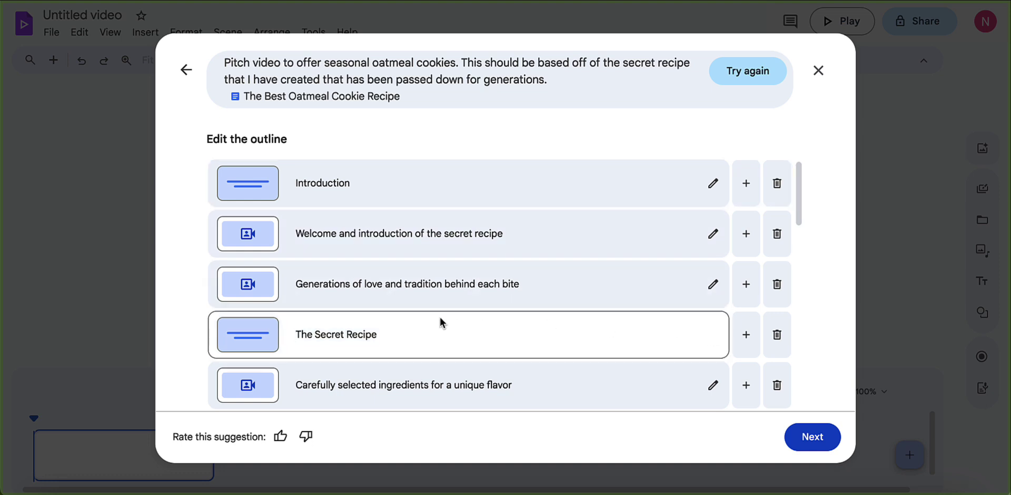
{"action": "left_click", "coordinate": [313, 333]}
{"action": "type", "text": "Super"}
{"action": "left_click", "coordinate": [793, 334]}
{"action": "scroll", "coordinate": [793, 334], "scroll_direction": "down", "scroll_amount": 10}
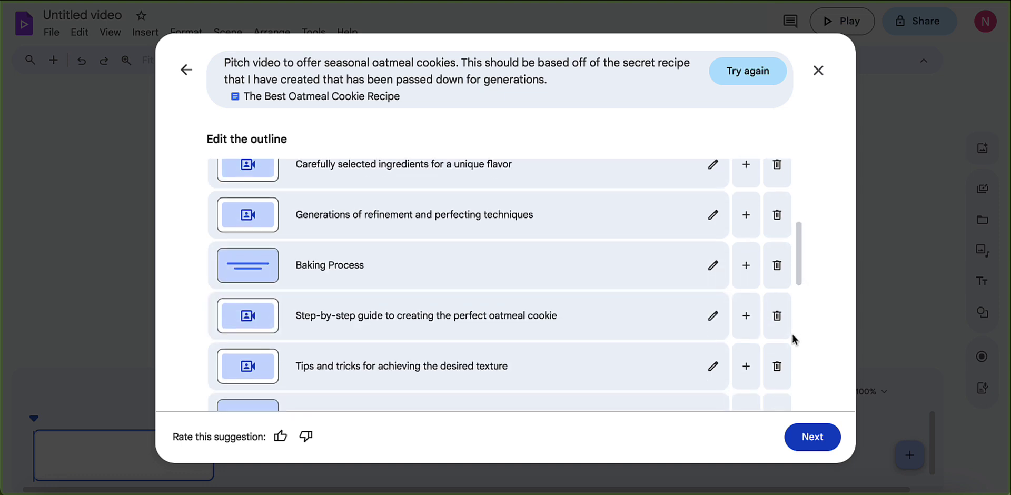
{"action": "scroll", "coordinate": [663, 273], "scroll_direction": "down", "scroll_amount": 3}
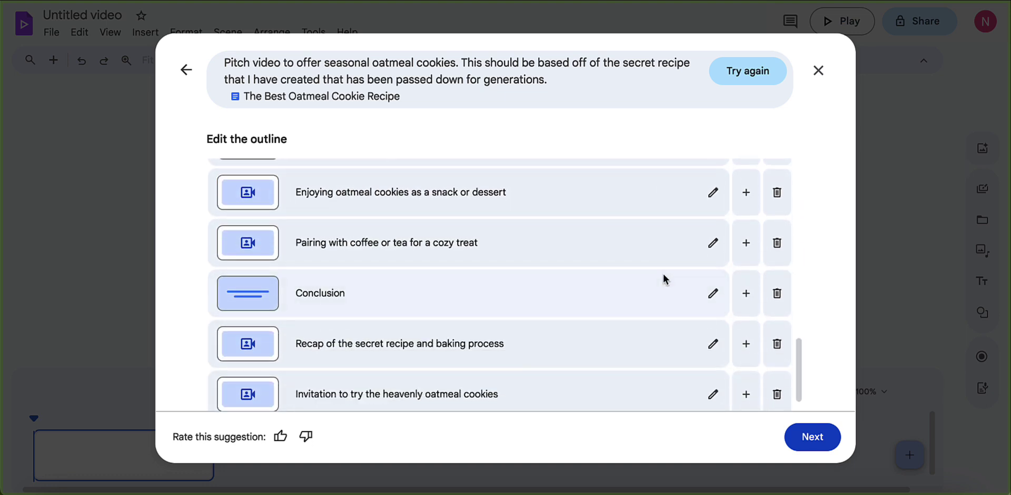
- Accept the outline, pick the white design with coloured border lines, and create the draft video
{"action": "left_click", "coordinate": [817, 439]}
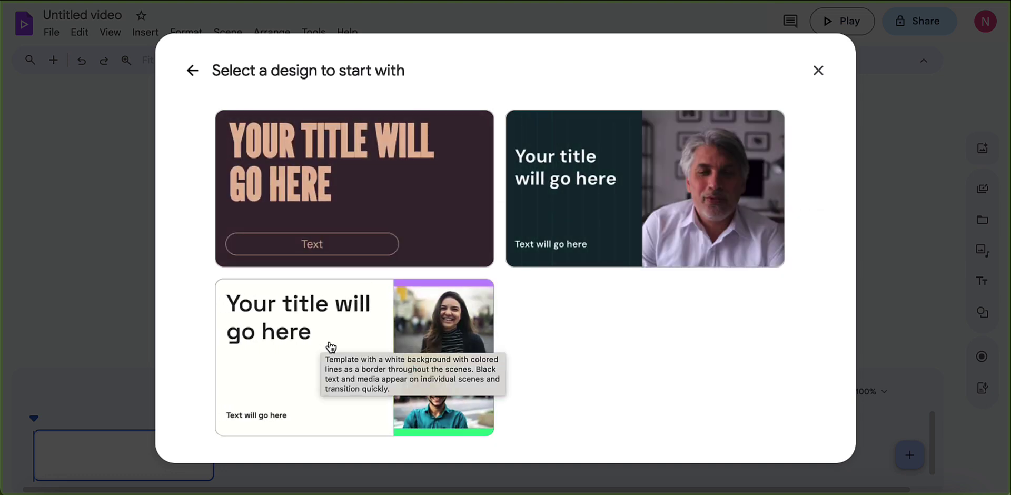
{"action": "left_click", "coordinate": [293, 362]}
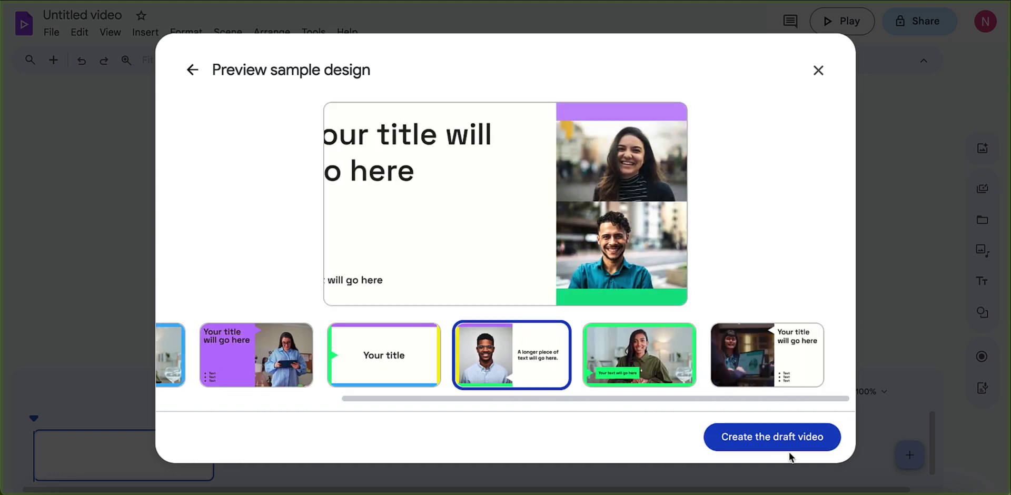
{"action": "left_click", "coordinate": [789, 444]}
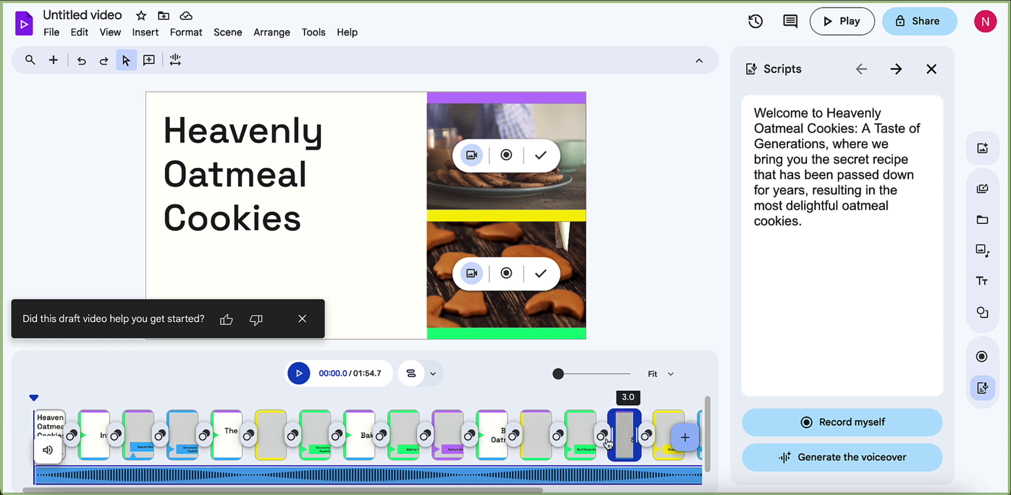
- Dismiss the feedback prompt and play the oatmeal cookie video from the beginning, lowering the volume
{"action": "left_click", "coordinate": [302, 318]}
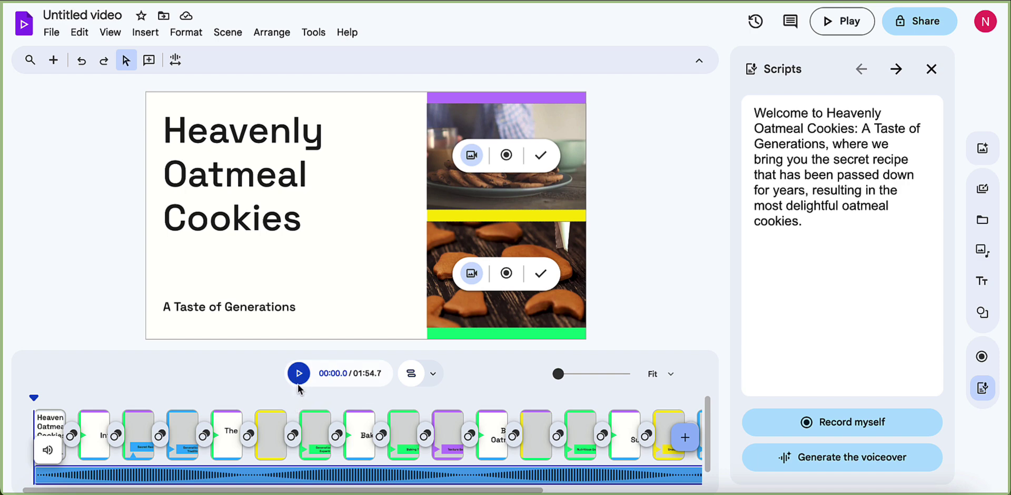
{"action": "left_click", "coordinate": [299, 375]}
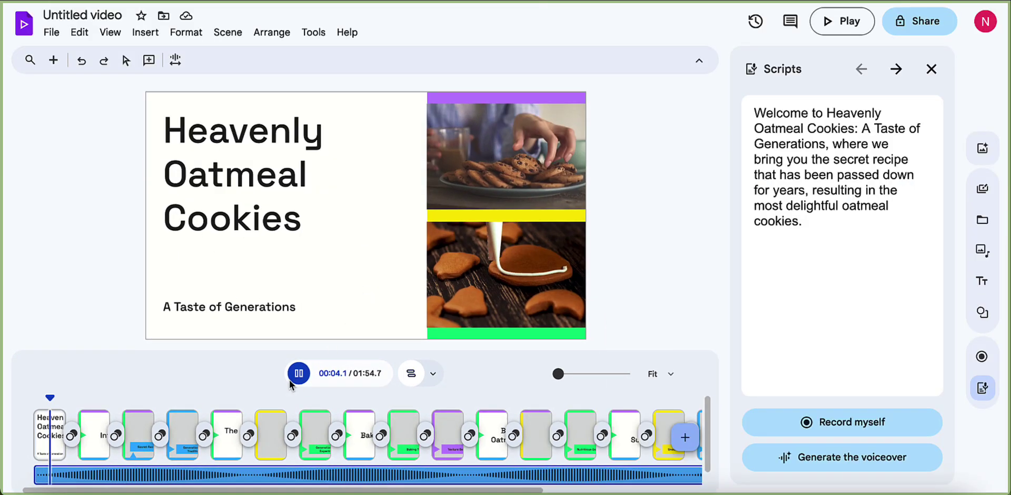
{"action": "left_click", "coordinate": [505, 247]}
{"action": "left_click", "coordinate": [51, 421]}
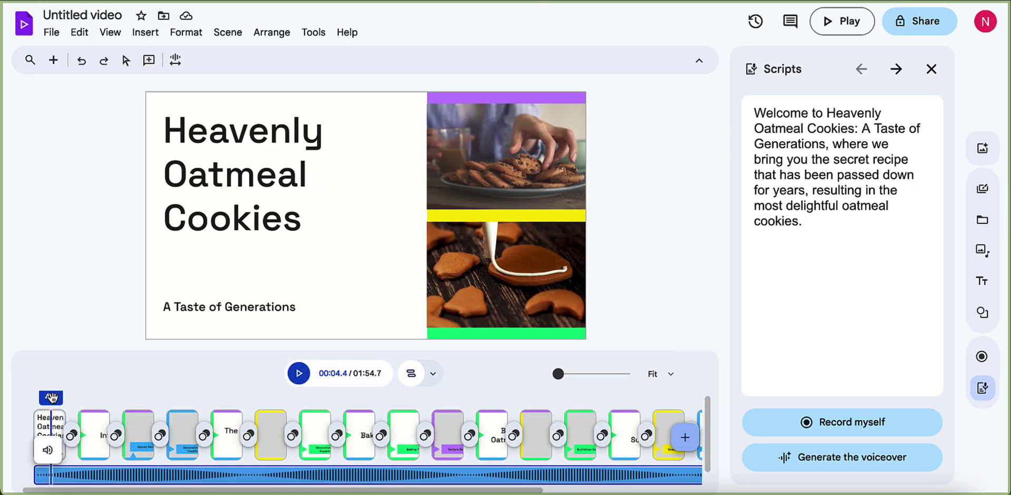
{"action": "left_click", "coordinate": [299, 373]}
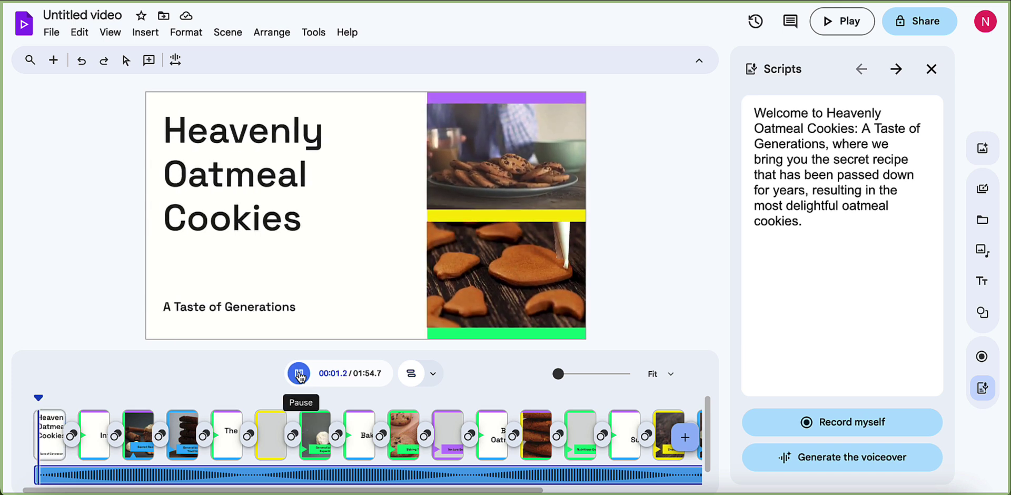
{"action": "key", "text": "XF86AudioLowerVolume"}
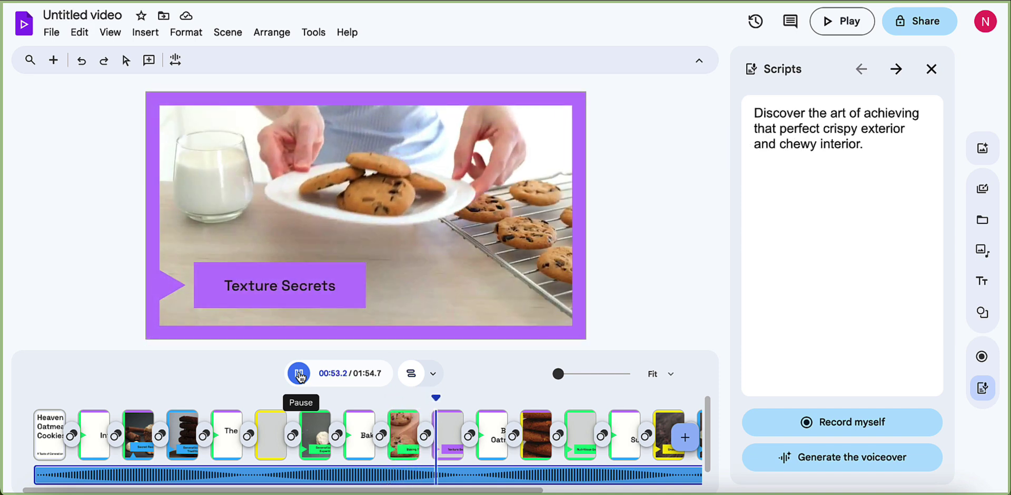
- Pause at Texture Secrets, view the Generations of Expertise and Finest Ingredients scenes, then rewind to the start
{"action": "left_click", "coordinate": [300, 375]}
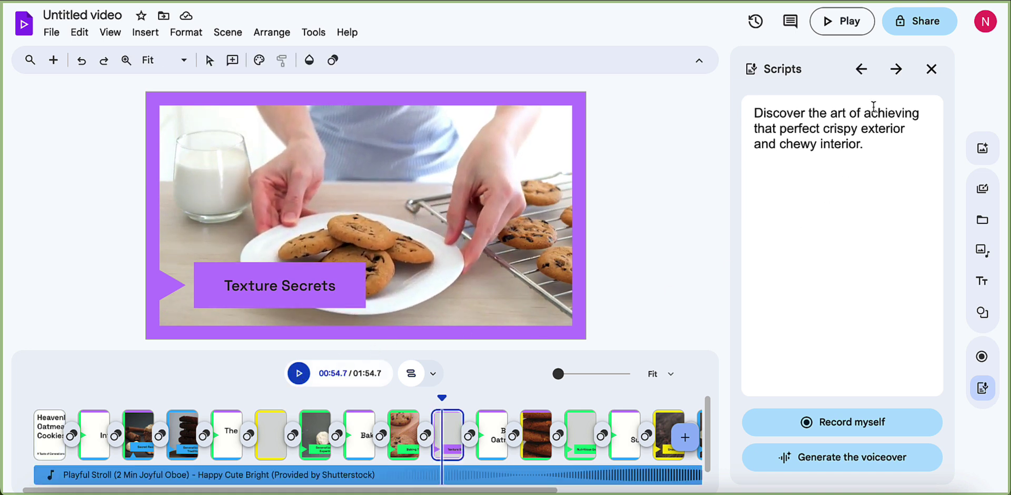
{"action": "left_click", "coordinate": [326, 398]}
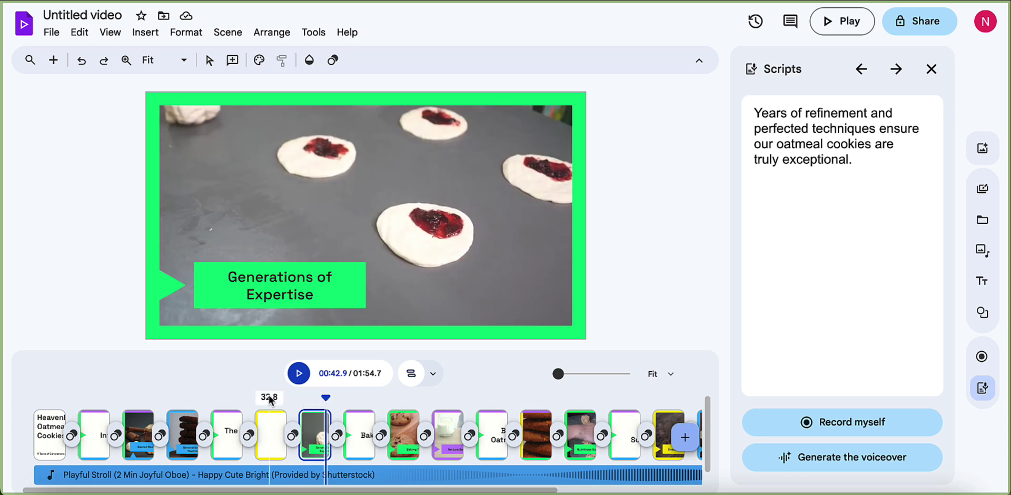
{"action": "left_click", "coordinate": [269, 399]}
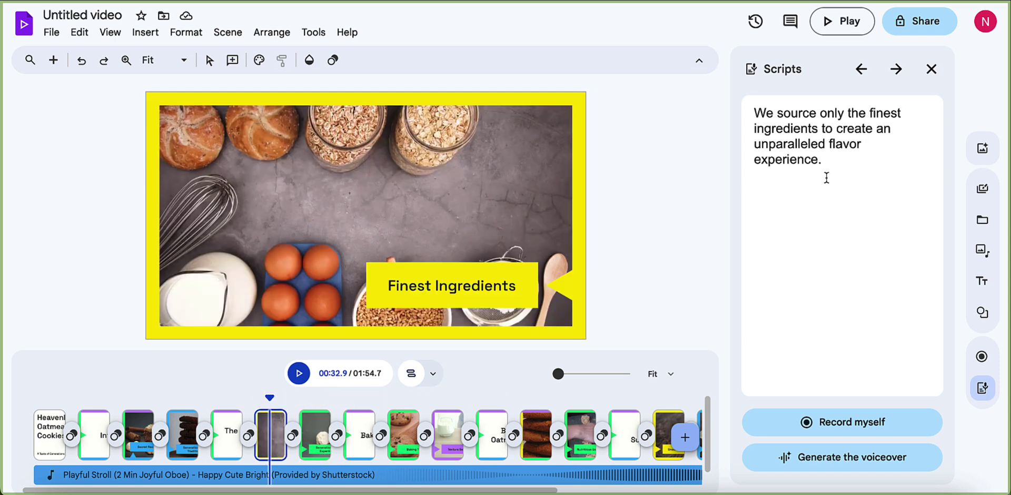
{"action": "mouse_move", "coordinate": [373, 417]}
{"action": "left_click_drag", "start_coordinate": [83, 398], "coordinate": [44, 398]}
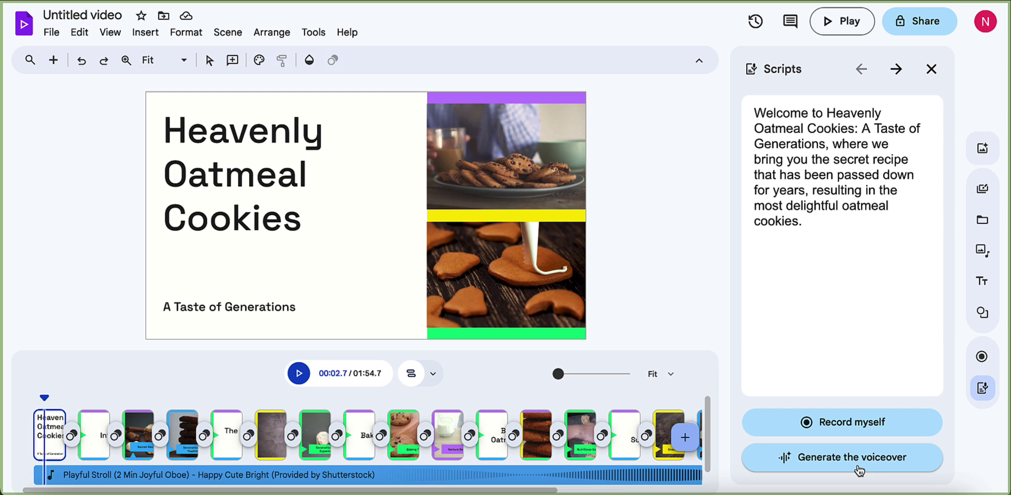
- Generate a voiceover of the opening script using the Informative voice
{"action": "left_click", "coordinate": [888, 464]}
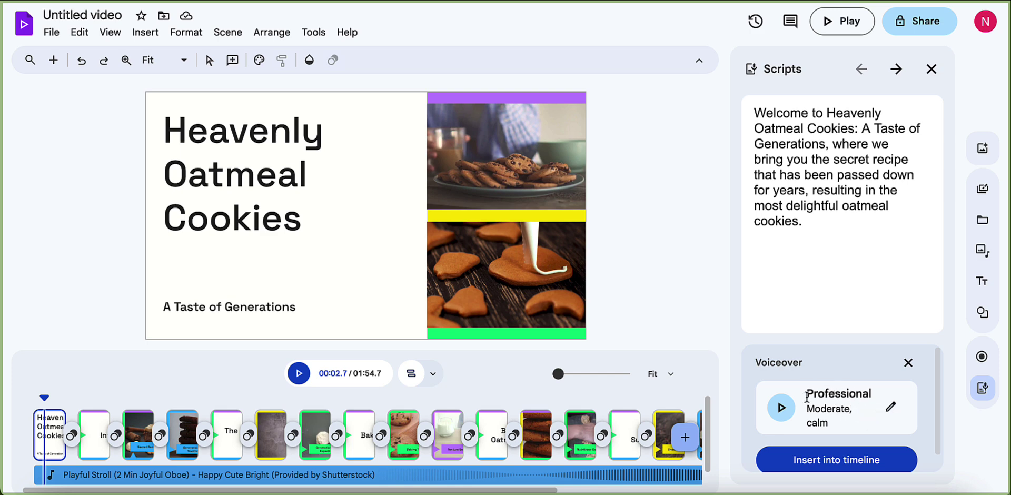
{"action": "left_click", "coordinate": [891, 407]}
{"action": "scroll", "coordinate": [541, 306], "scroll_direction": "down", "scroll_amount": 2}
{"action": "scroll", "coordinate": [538, 301], "scroll_direction": "down", "scroll_amount": 4}
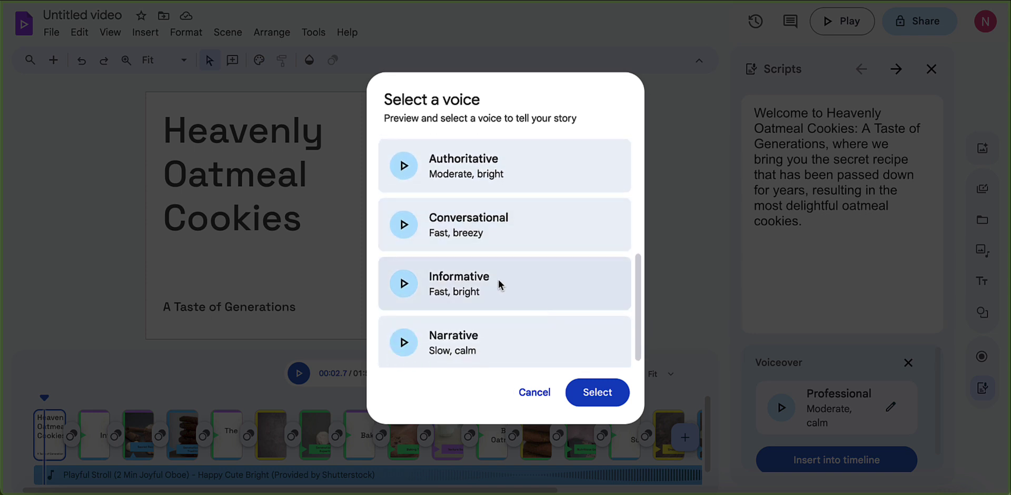
{"action": "scroll", "coordinate": [498, 279], "scroll_direction": "down", "scroll_amount": 1}
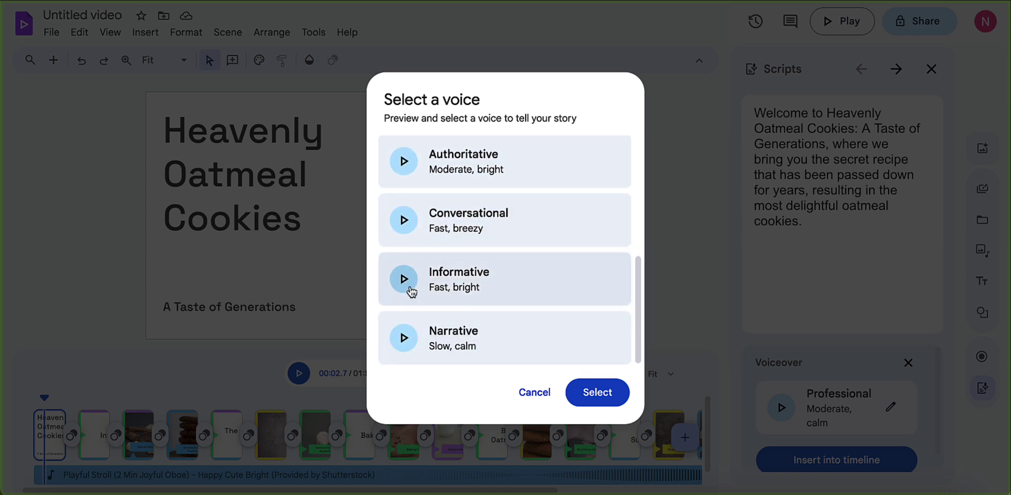
{"action": "left_click", "coordinate": [501, 283]}
{"action": "left_click", "coordinate": [600, 391]}
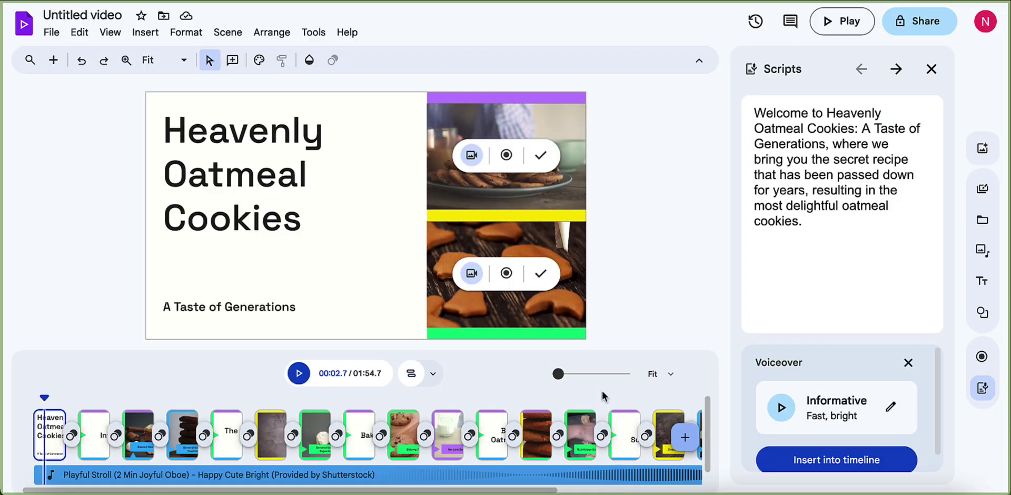
- Insert the voiceover into the timeline, dismiss the rating prompt, and play the video
{"action": "left_click", "coordinate": [839, 463]}
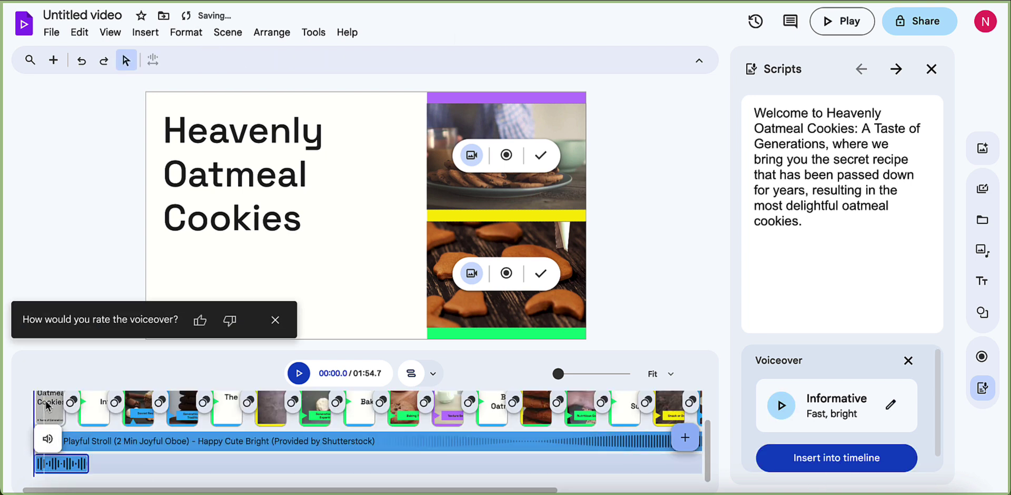
{"action": "mouse_move", "coordinate": [346, 377]}
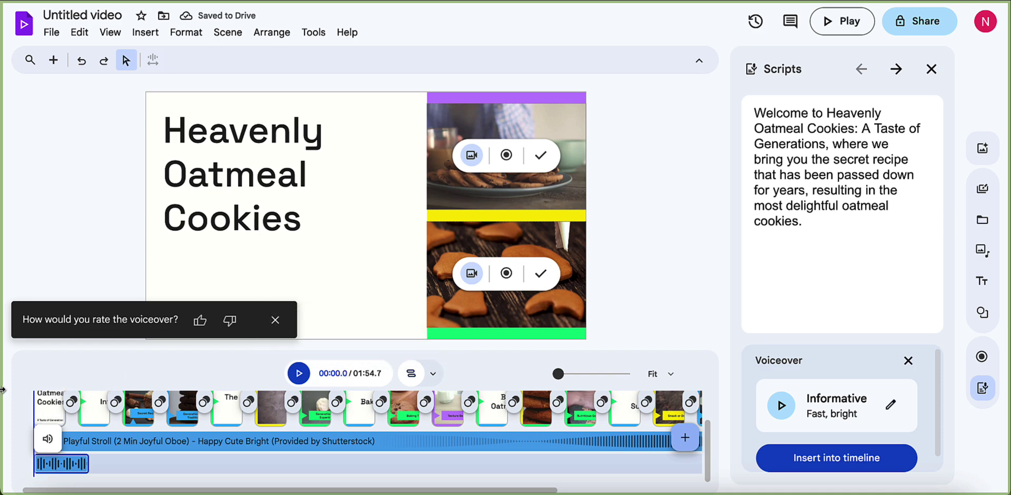
{"action": "left_click", "coordinate": [276, 320]}
{"action": "left_click", "coordinate": [299, 373]}
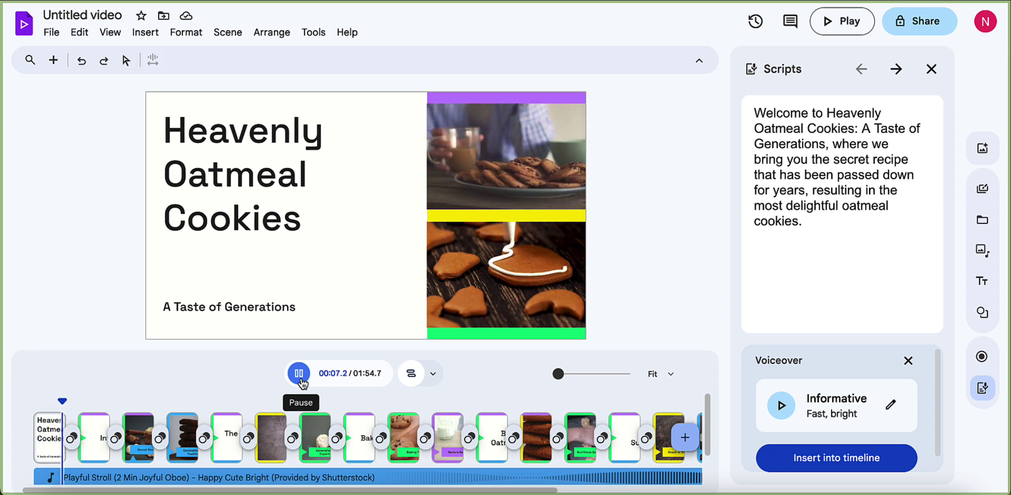
- Pause playback, insert 'super' before 'secret' in the opening script, and show the Record myself options
{"action": "left_click", "coordinate": [298, 373]}
{"action": "left_click", "coordinate": [840, 236]}
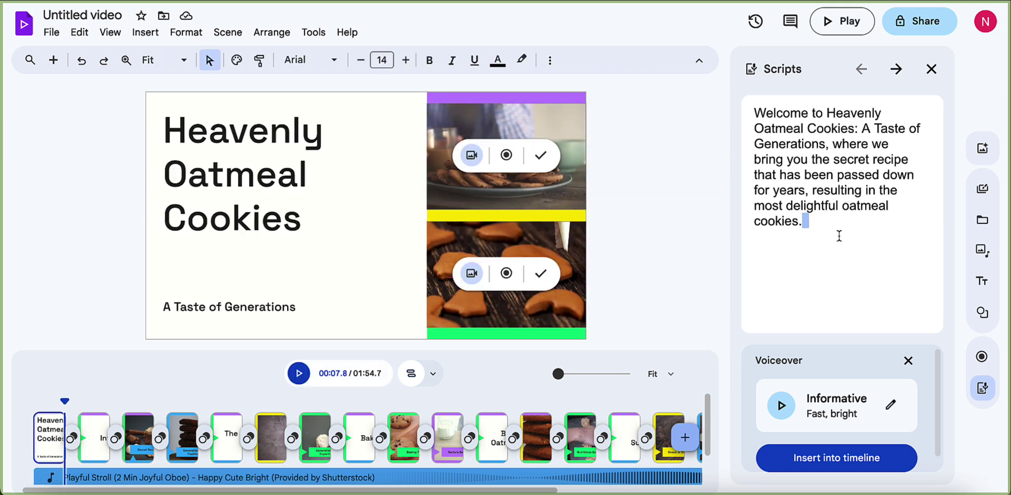
{"action": "left_click", "coordinate": [815, 159]}
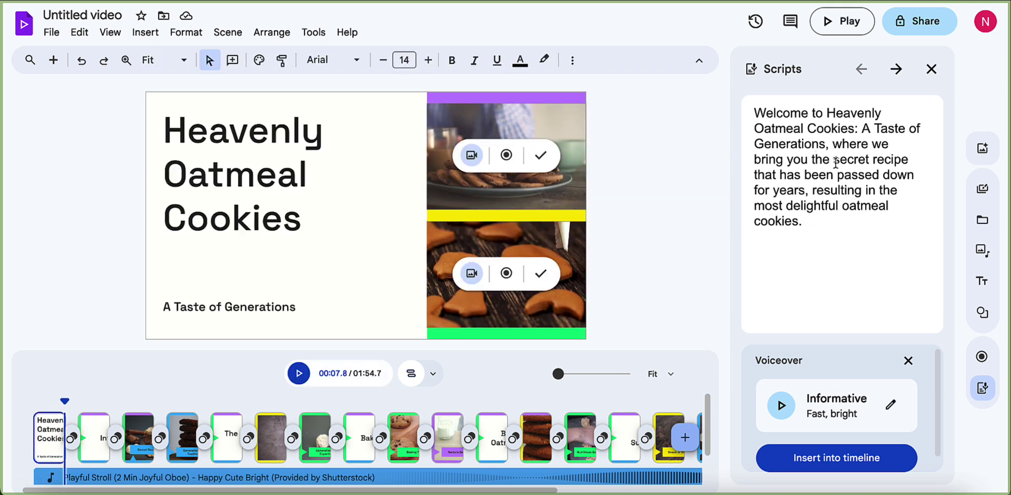
{"action": "type", "text": "super"}
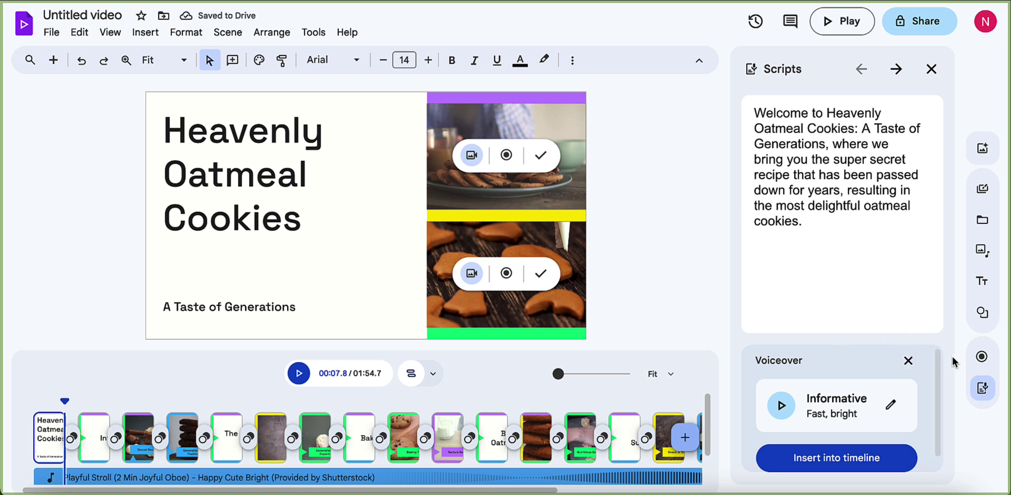
{"action": "left_click", "coordinate": [908, 360]}
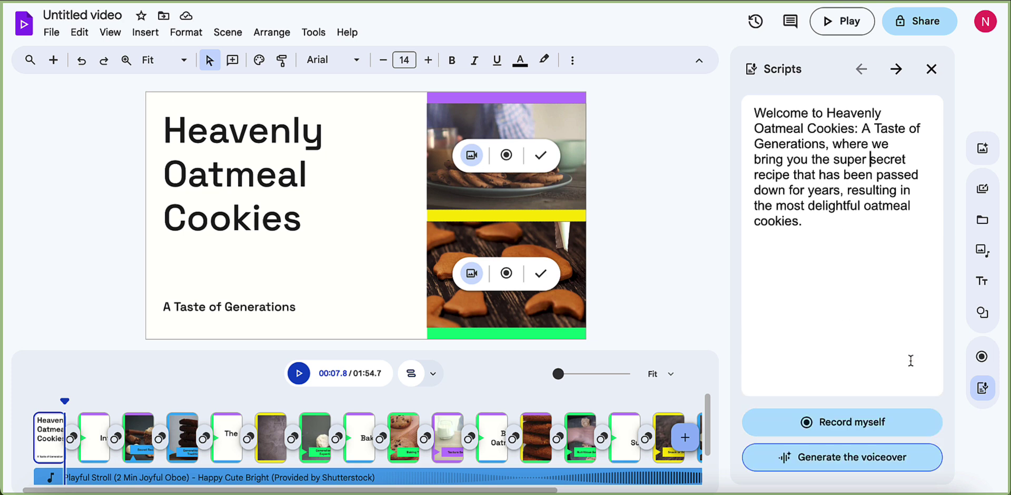
{"action": "left_click", "coordinate": [884, 431]}
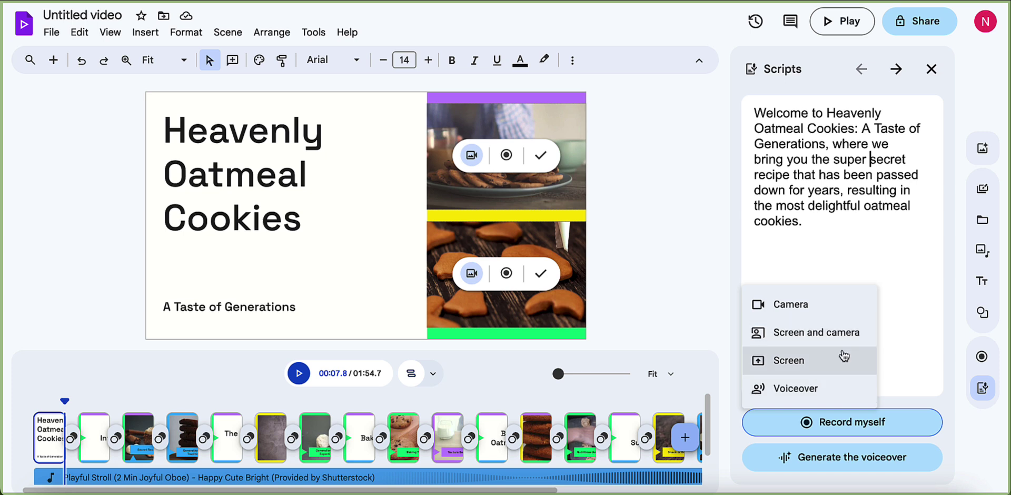
- Close the recording menu, step through scene scripts to Texture Secrets, and select its video clip
{"action": "left_click", "coordinate": [917, 286]}
{"action": "left_click", "coordinate": [896, 71]}
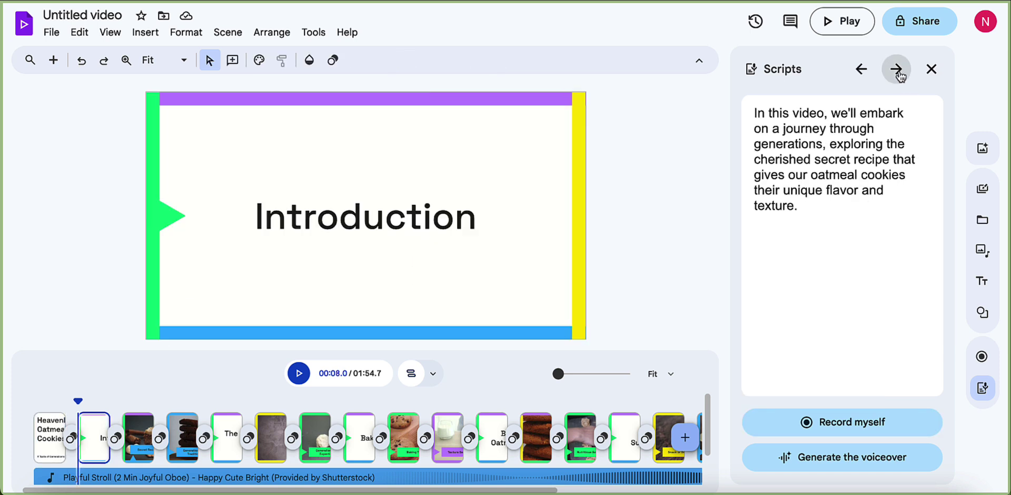
{"action": "left_click", "coordinate": [899, 73]}
{"action": "left_click", "coordinate": [897, 70]}
{"action": "left_click", "coordinate": [897, 70]}
{"action": "left_click", "coordinate": [897, 70]}
{"action": "left_click", "coordinate": [897, 70]}
{"action": "left_click", "coordinate": [897, 70]}
{"action": "left_click", "coordinate": [897, 70]}
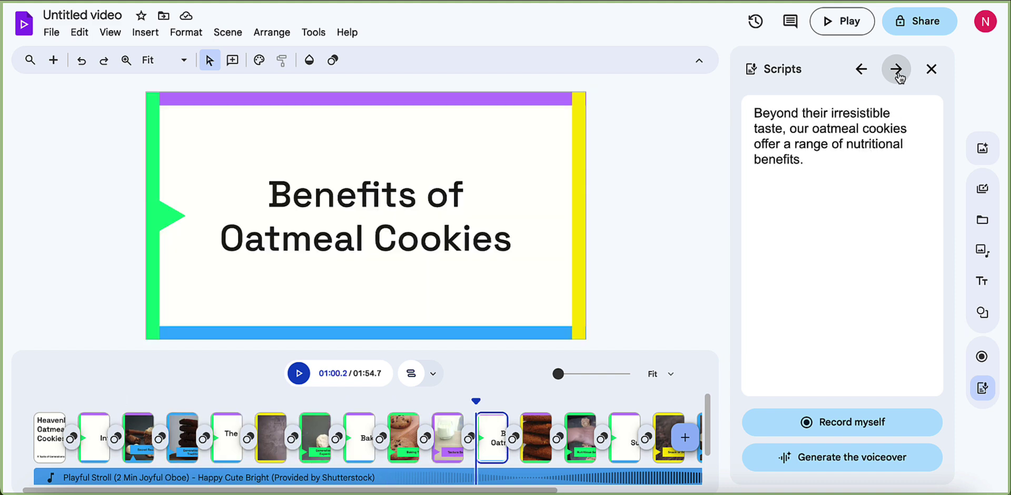
{"action": "left_click", "coordinate": [896, 70]}
{"action": "left_click", "coordinate": [861, 70]}
{"action": "left_click", "coordinate": [862, 70]}
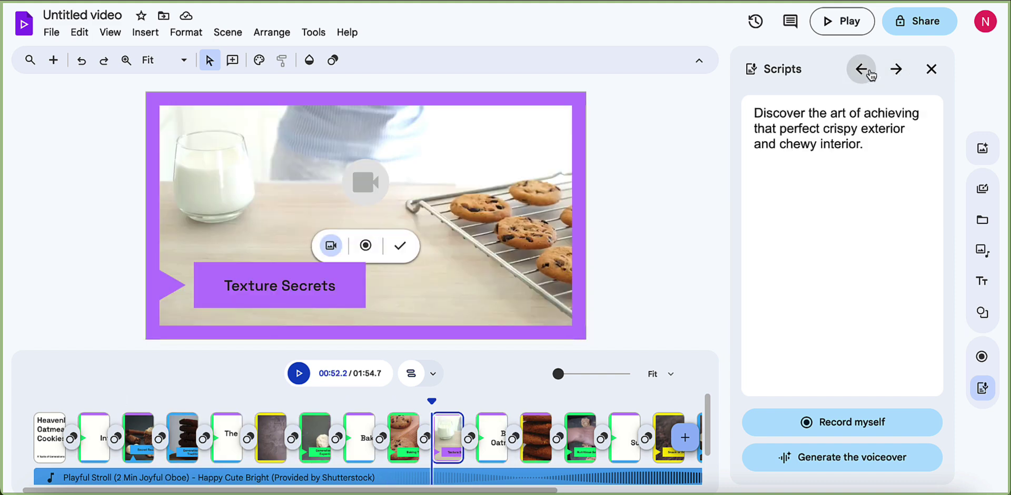
{"action": "left_click", "coordinate": [368, 192]}
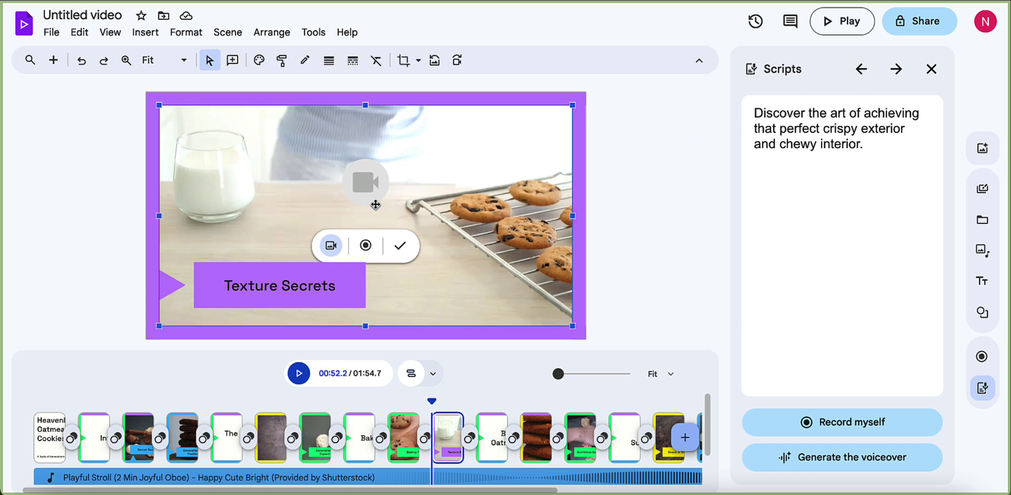
- Search stock and web images for the scene, which find no matches, then select the Benefits of Oatmeal Cookies scene
{"action": "left_click", "coordinate": [329, 247]}
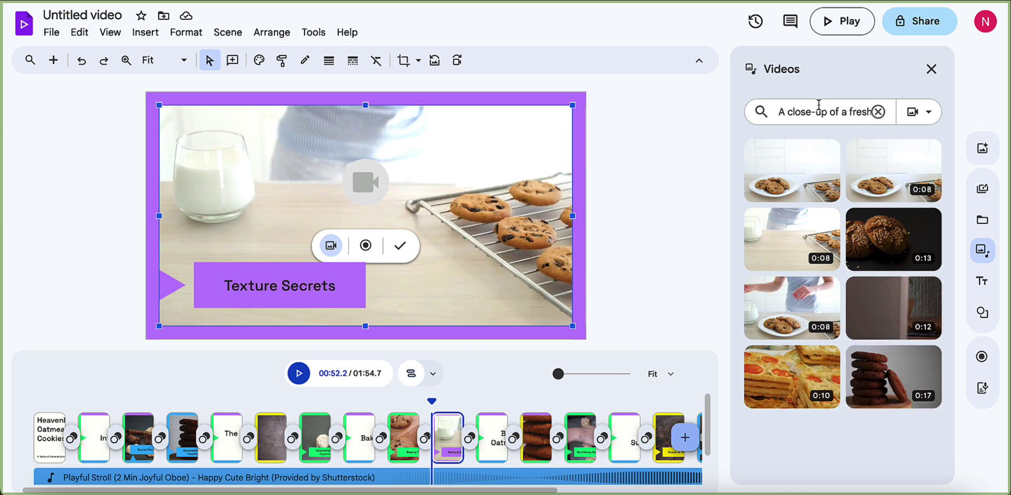
{"action": "left_click", "coordinate": [909, 112]}
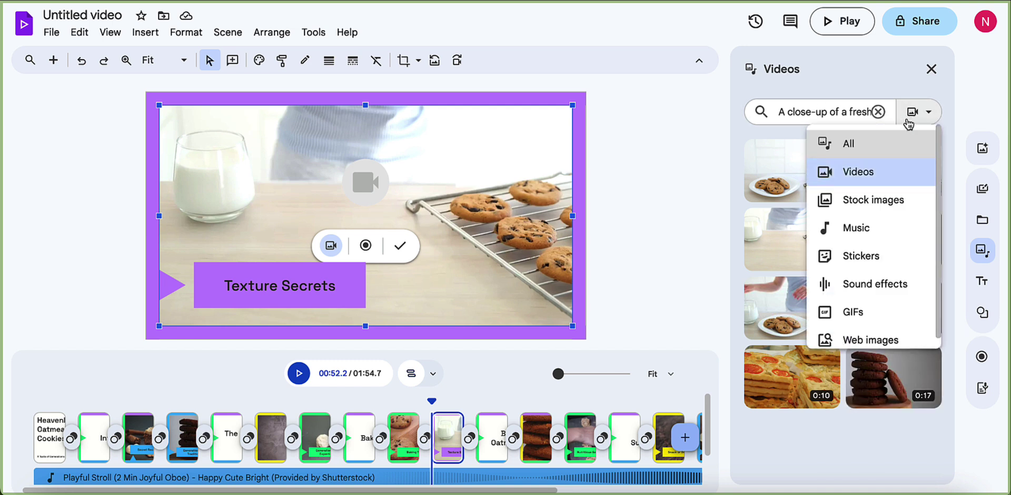
{"action": "left_click", "coordinate": [900, 201]}
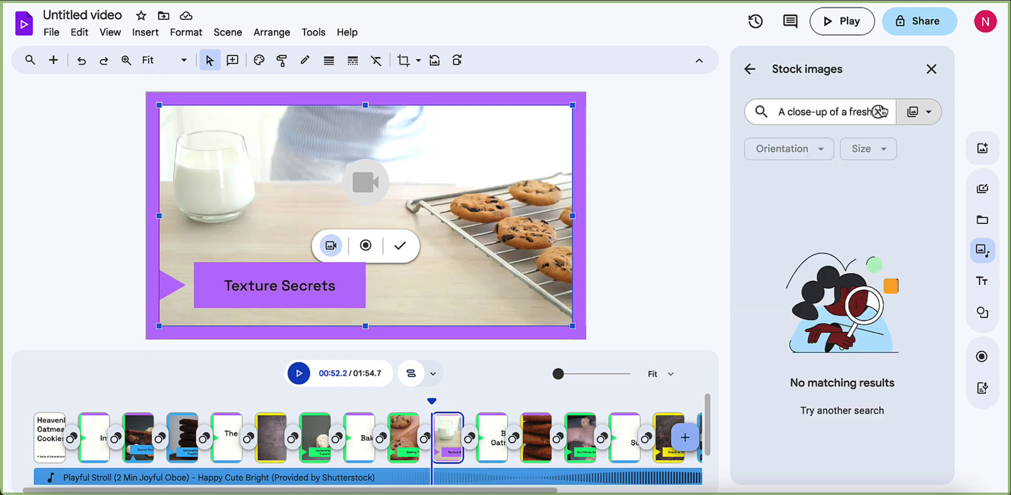
{"action": "left_click", "coordinate": [919, 117]}
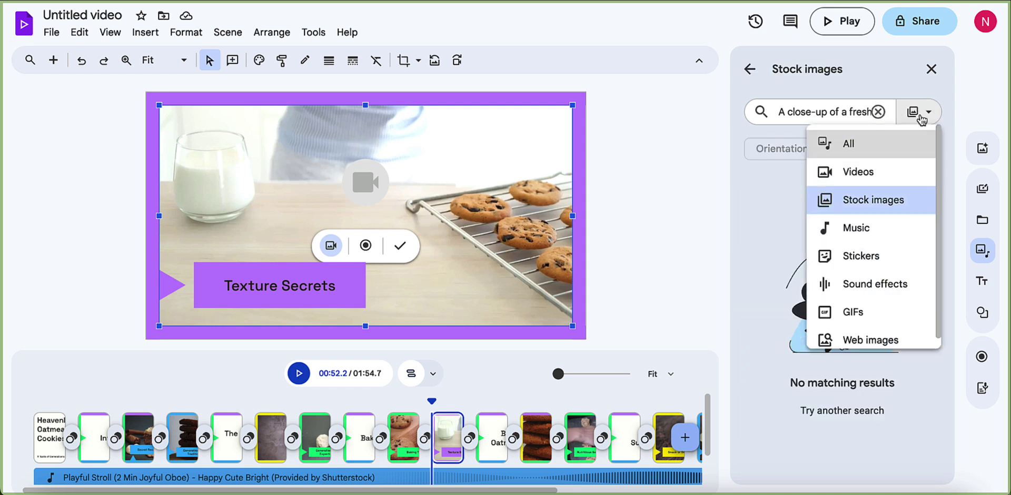
{"action": "left_click", "coordinate": [890, 340]}
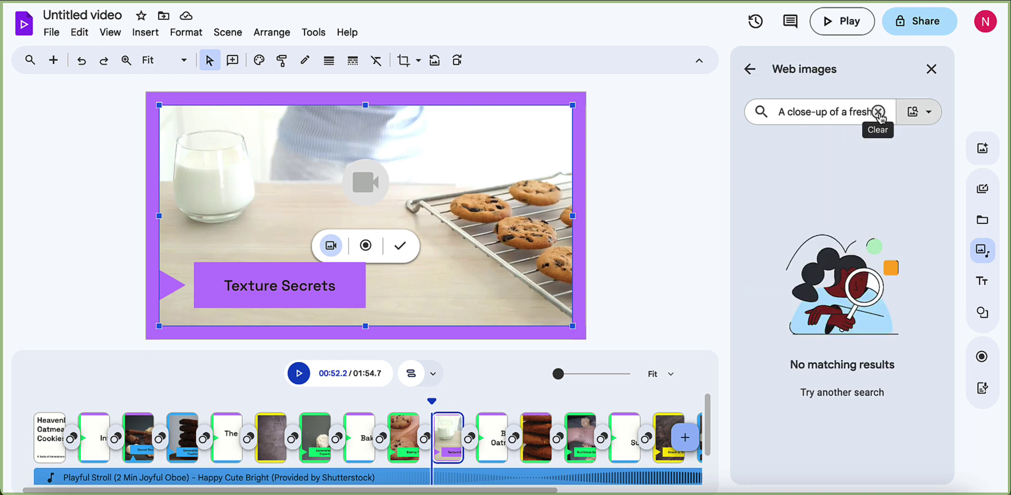
{"action": "left_click", "coordinate": [750, 69]}
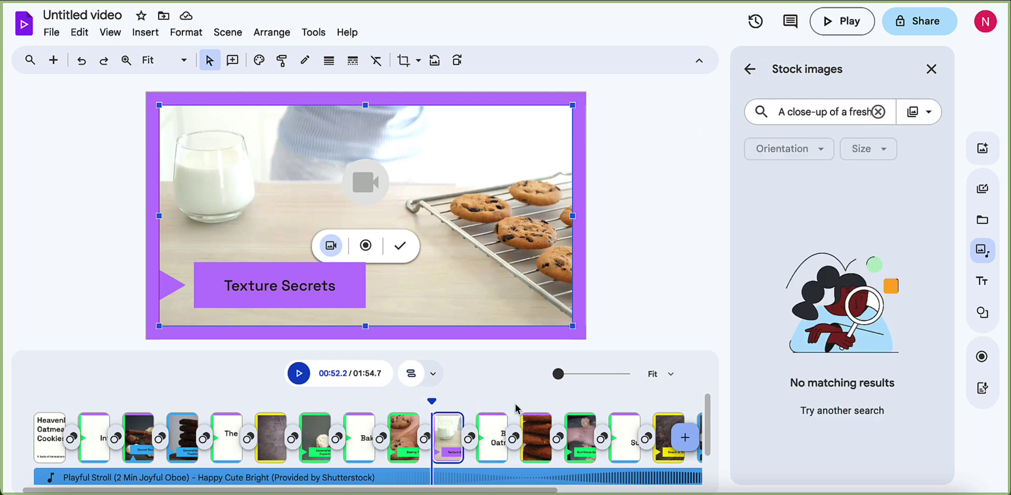
{"action": "left_click", "coordinate": [495, 434]}
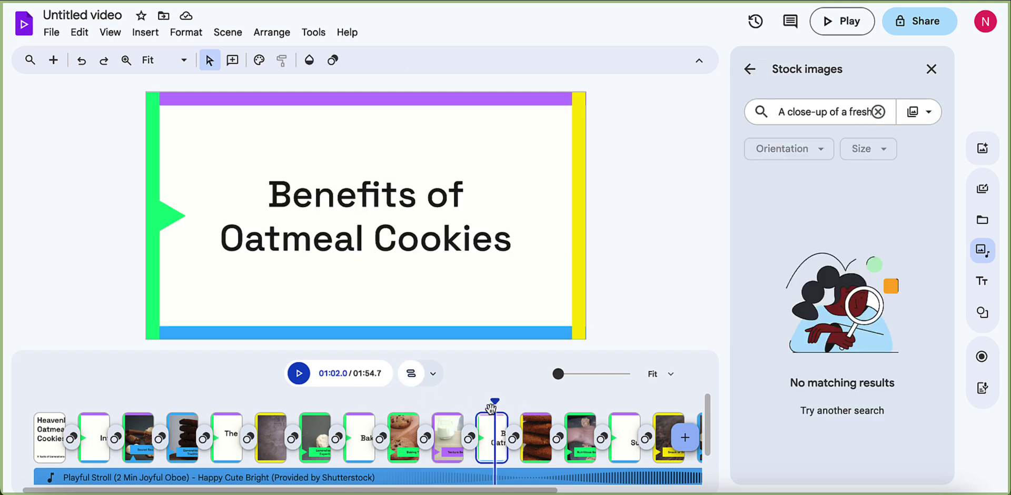
- Set a 1.5 s Push transition from the Benefits scene into the Delicious and Irresistible scene
{"action": "left_click", "coordinate": [514, 440]}
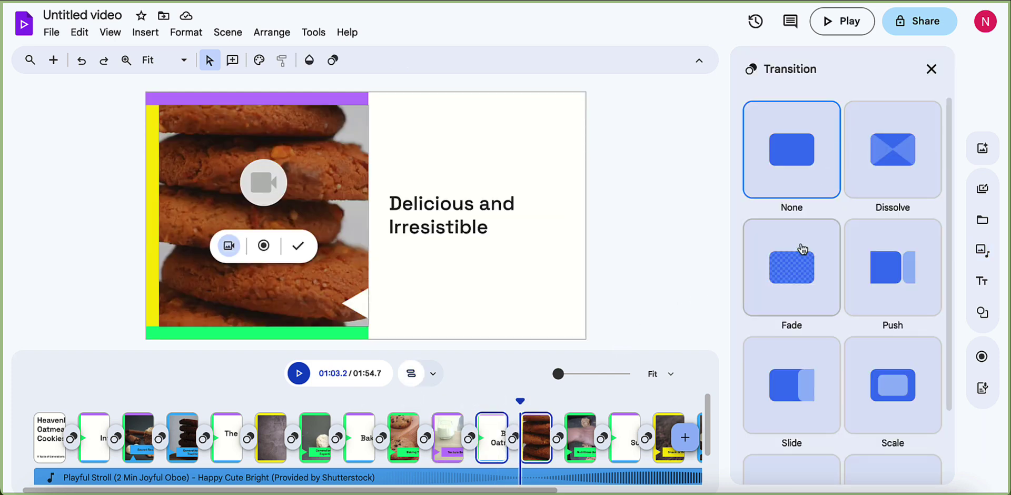
{"action": "left_click", "coordinate": [784, 234]}
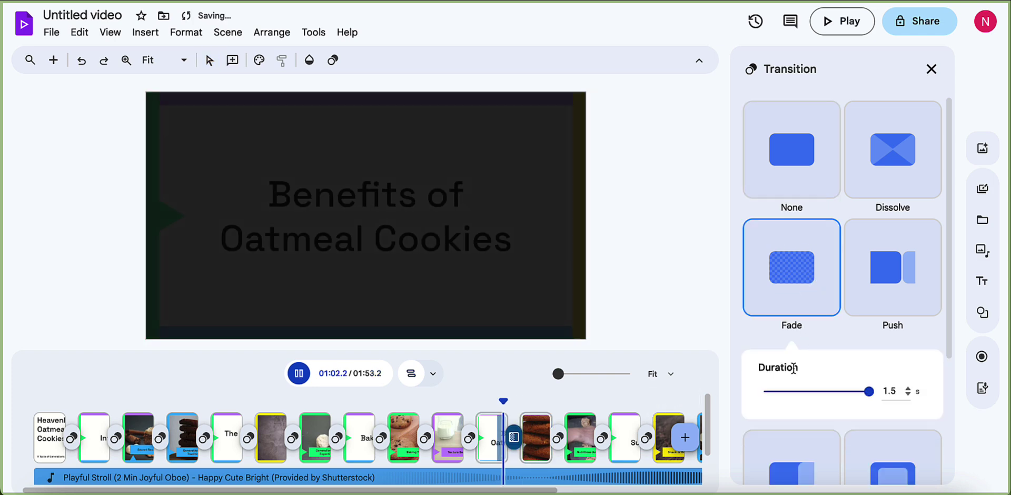
{"action": "left_click", "coordinate": [864, 294]}
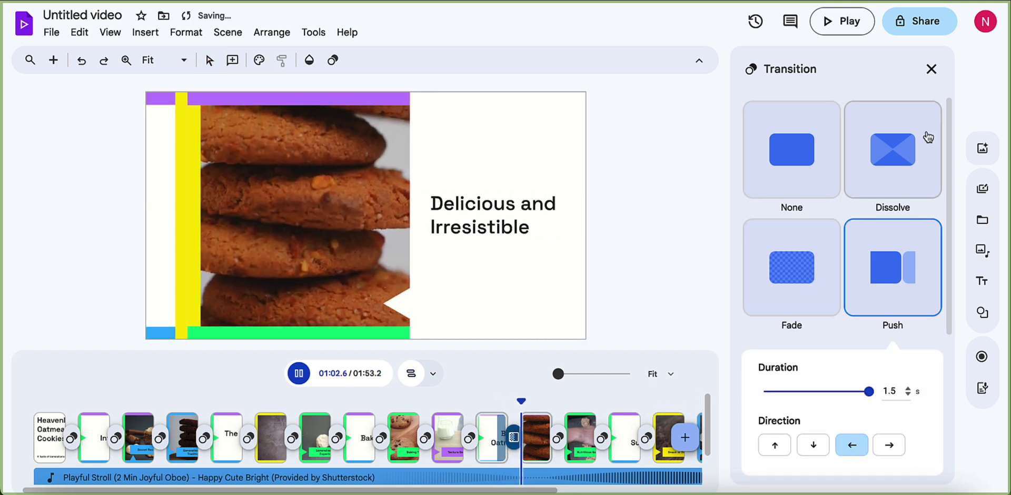
{"action": "left_click", "coordinate": [932, 70]}
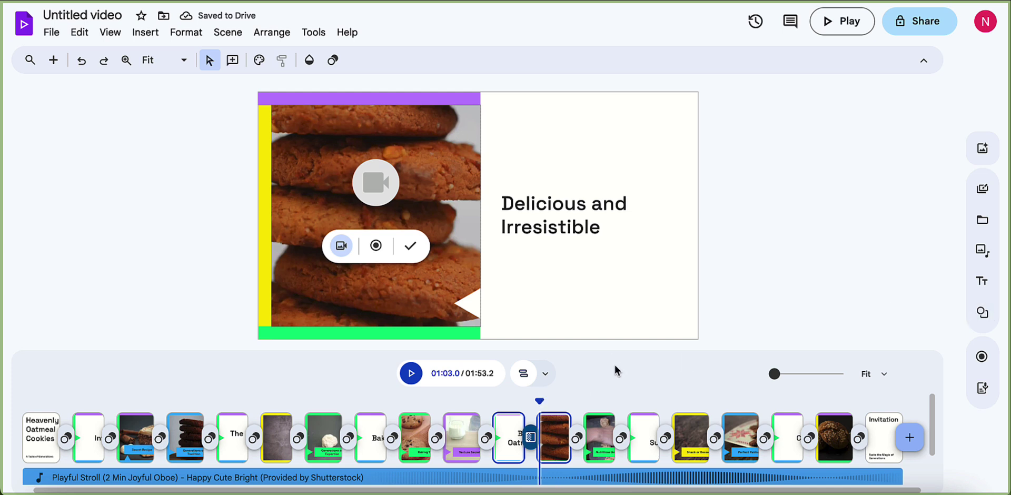
- Show the Delicious and Irresistible scene's elements as timing tracks with timeline zoom at 35%
{"action": "left_click", "coordinate": [558, 448]}
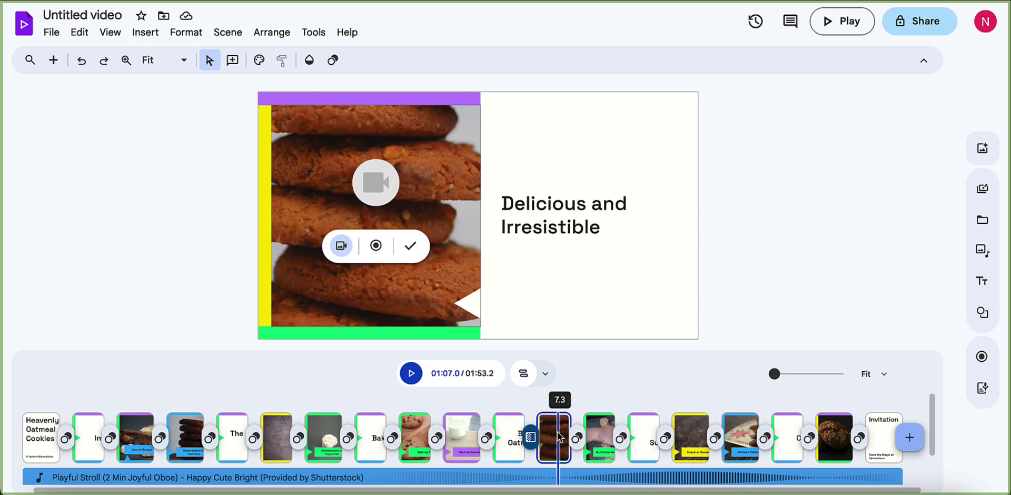
{"action": "left_click", "coordinate": [524, 375]}
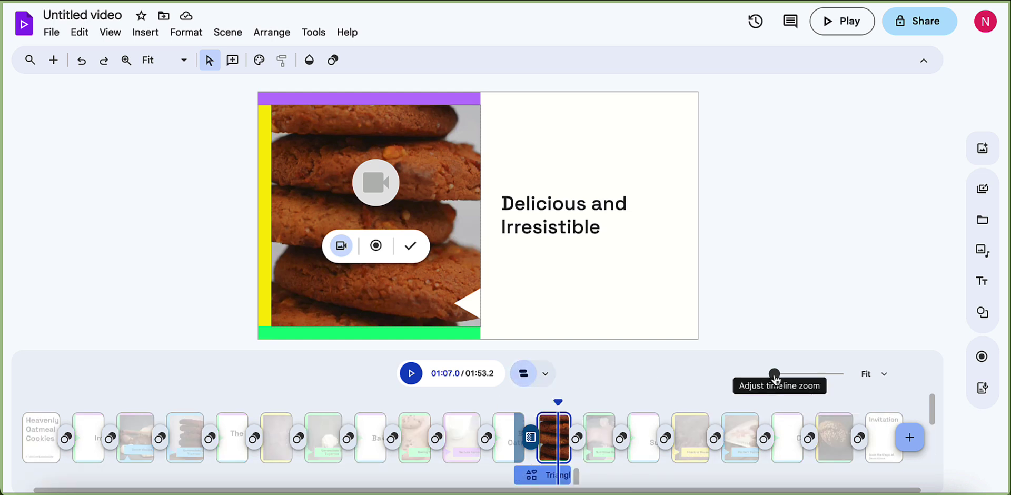
{"action": "left_click_drag", "start_coordinate": [774, 374], "coordinate": [785, 374]}
{"action": "scroll", "coordinate": [772, 451], "scroll_direction": "down", "scroll_amount": 1}
{"action": "scroll", "coordinate": [772, 451], "scroll_direction": "down", "scroll_amount": 2}
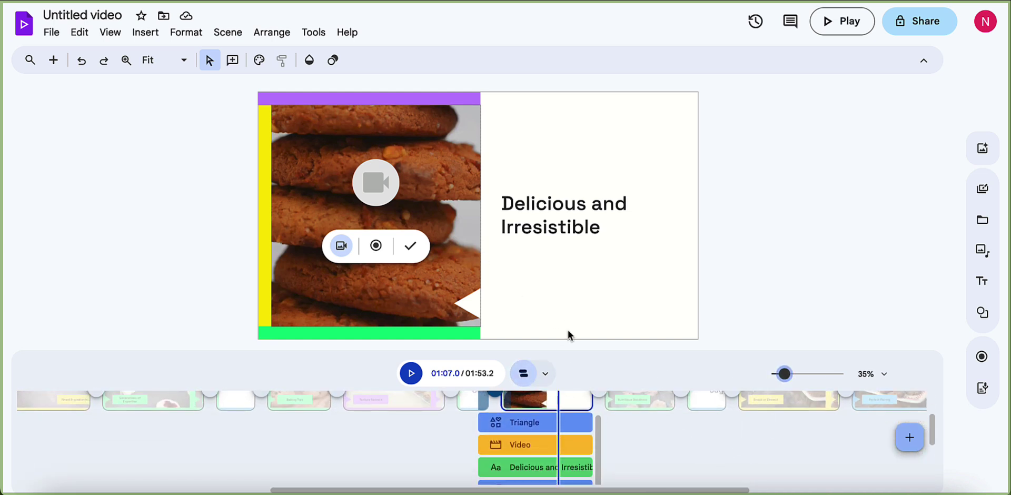
- Select each element track: triangle, cookie video, title text, then the purple, green and yellow bars
{"action": "left_click", "coordinate": [545, 422]}
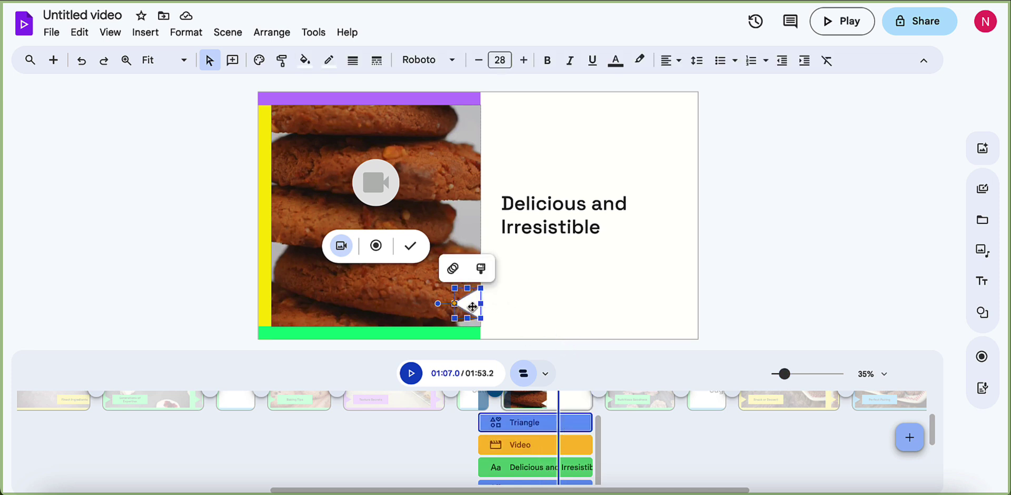
{"action": "left_click", "coordinate": [538, 445]}
{"action": "scroll", "coordinate": [539, 443], "scroll_direction": "down", "scroll_amount": 1}
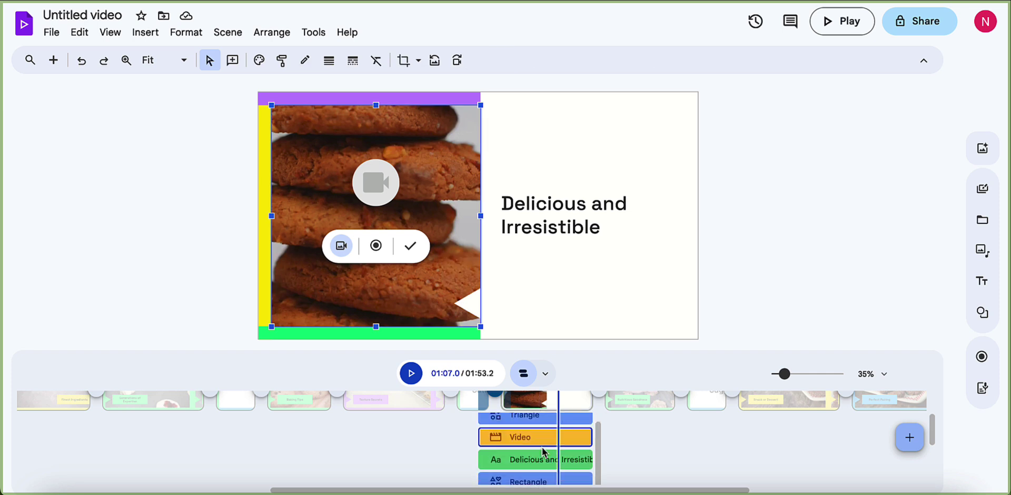
{"action": "left_click", "coordinate": [542, 448]}
{"action": "scroll", "coordinate": [600, 463], "scroll_direction": "down", "scroll_amount": 2}
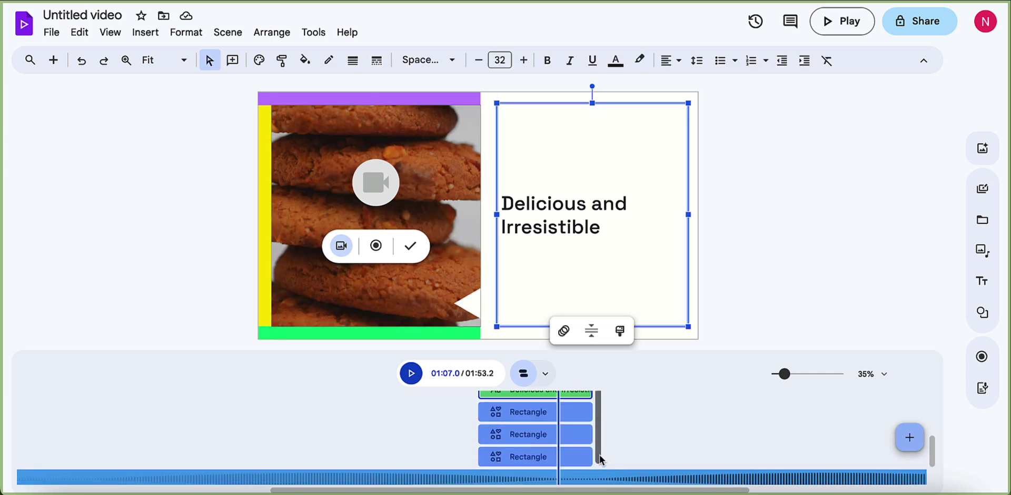
{"action": "left_click", "coordinate": [529, 413]}
{"action": "left_click", "coordinate": [533, 434]}
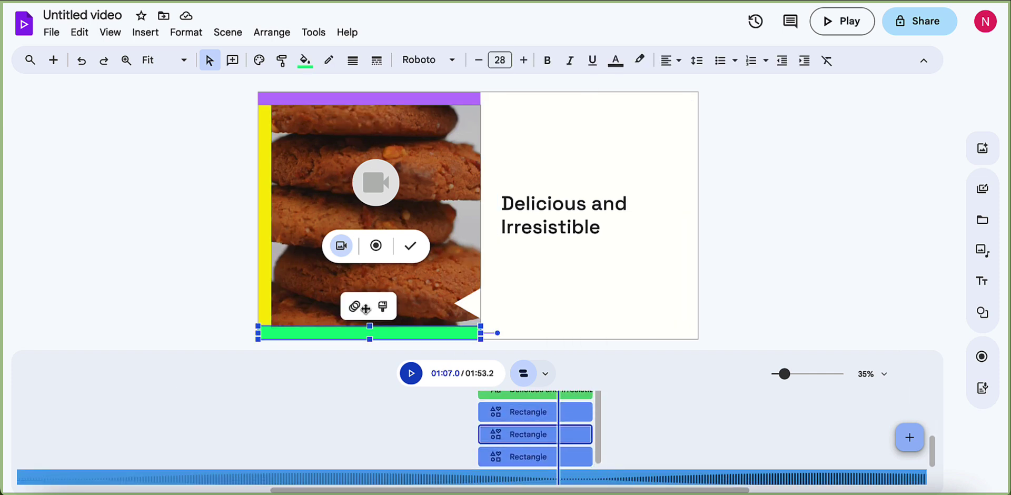
{"action": "left_click", "coordinate": [527, 457]}
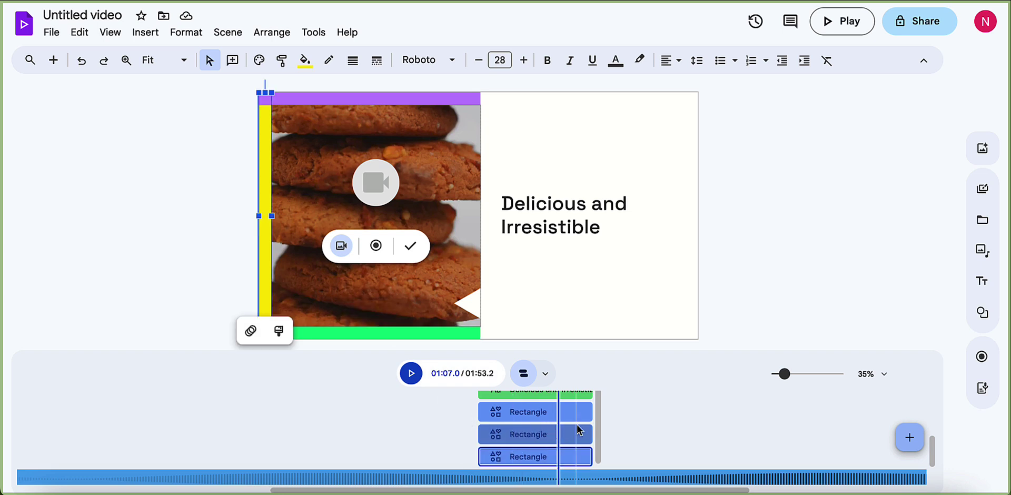
- Give the yellow left bar a Rise animation
{"action": "left_click", "coordinate": [668, 421]}
{"action": "left_click", "coordinate": [561, 421]}
{"action": "left_click", "coordinate": [279, 330]}
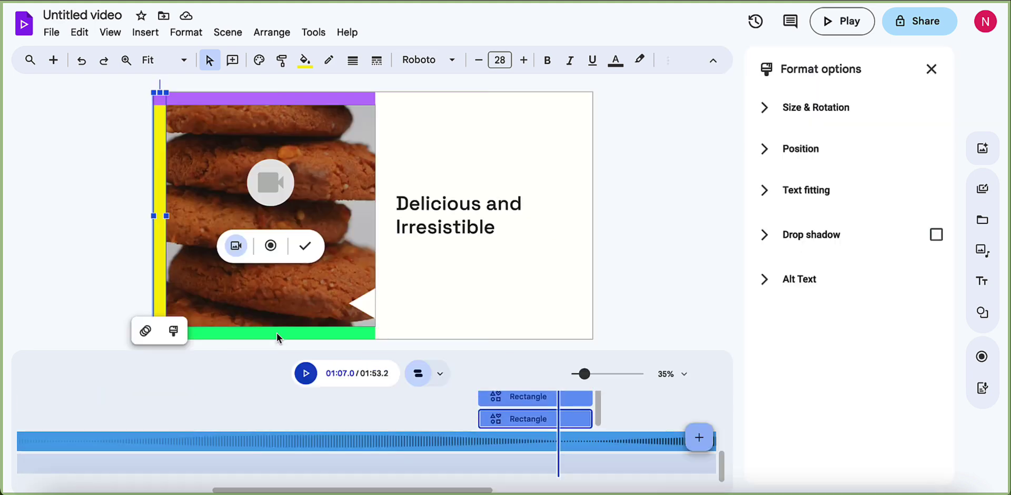
{"action": "left_click", "coordinate": [931, 69]}
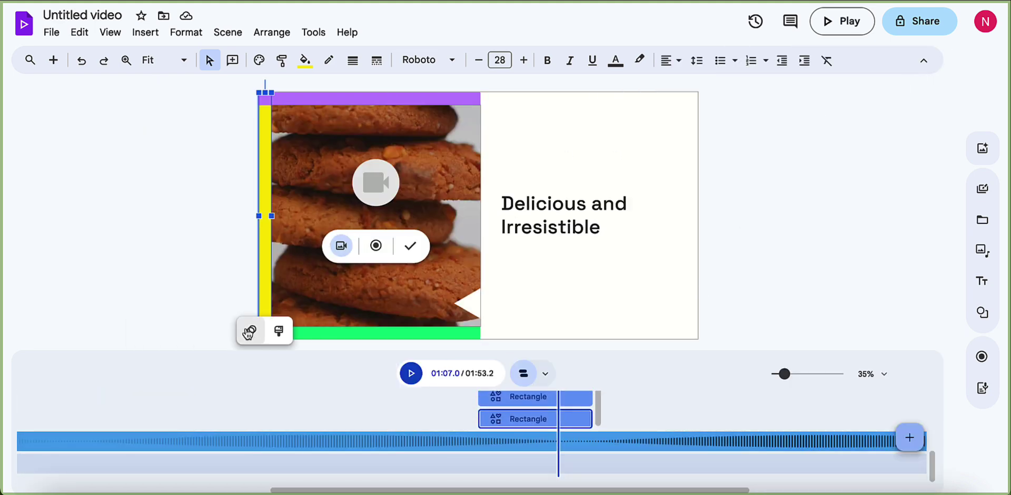
{"action": "left_click", "coordinate": [248, 331]}
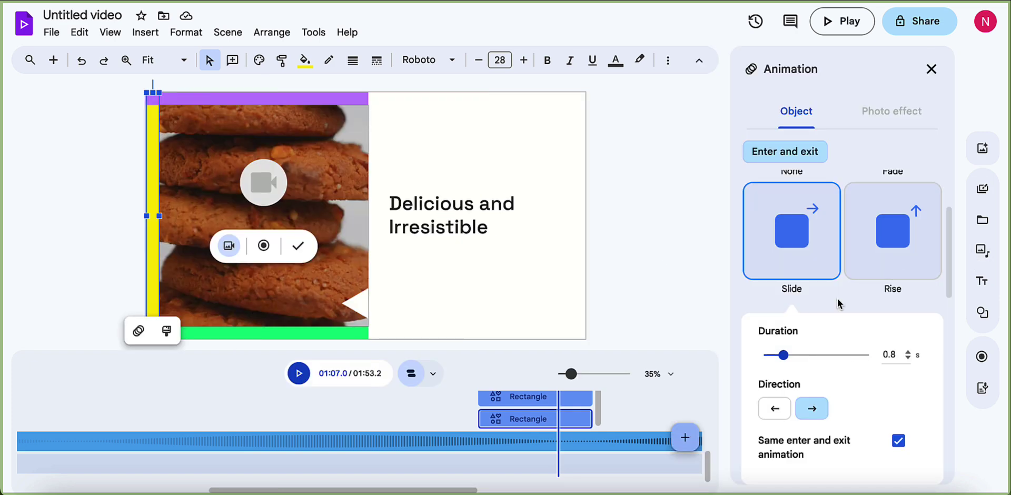
{"action": "left_click", "coordinate": [907, 258]}
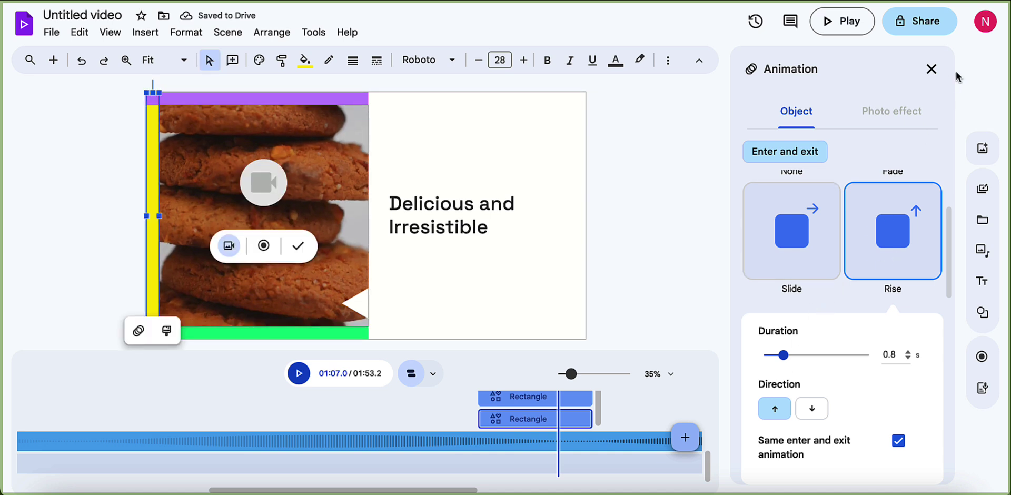
{"action": "left_click", "coordinate": [932, 70]}
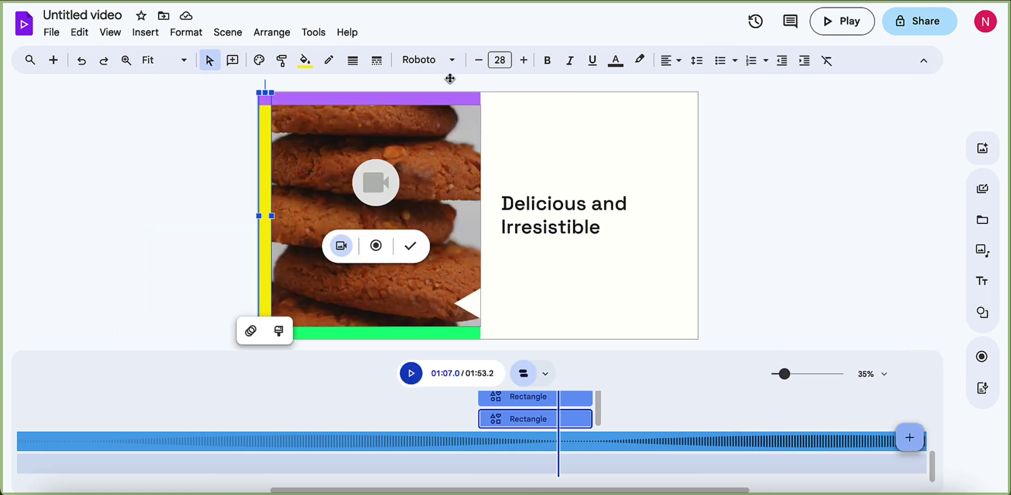
- Look through the AI image and video template panels, then select and deselect the title text box
{"action": "left_click", "coordinate": [985, 156]}
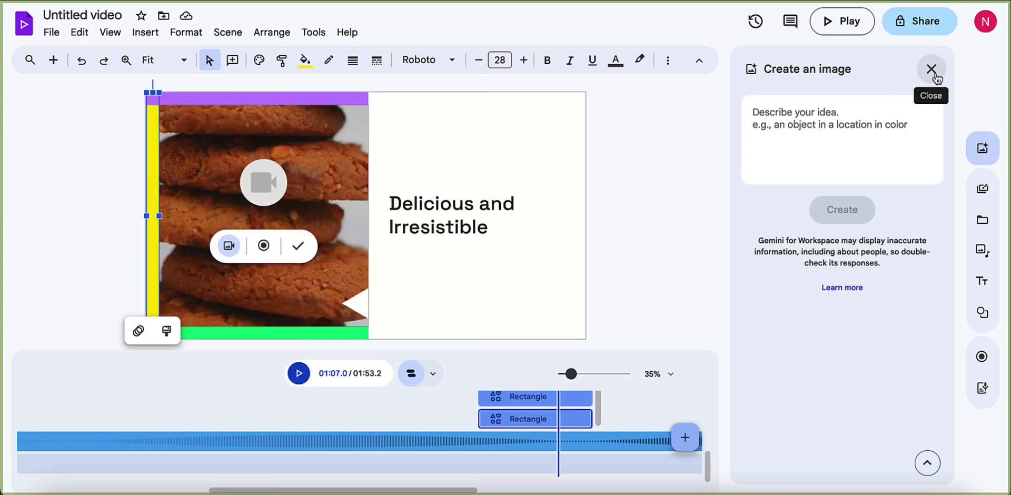
{"action": "left_click", "coordinate": [982, 192]}
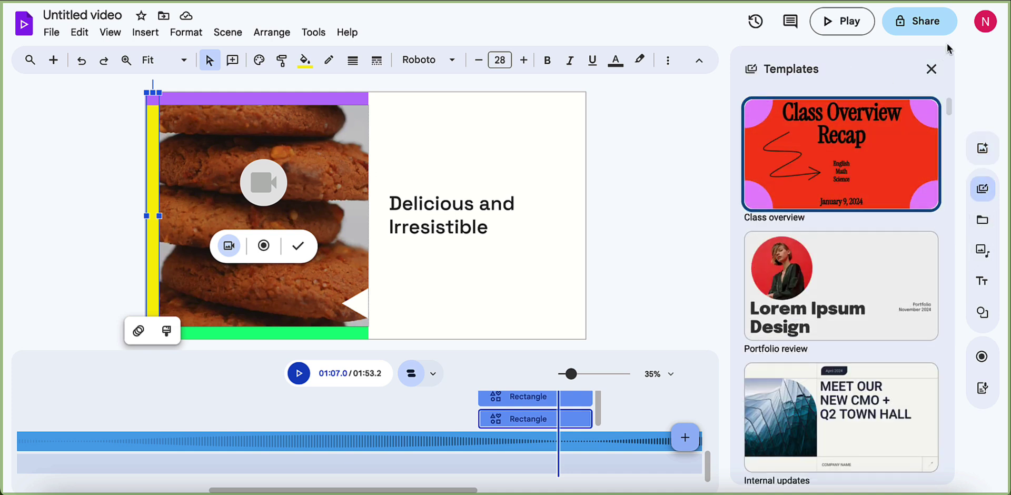
{"action": "left_click", "coordinate": [931, 69]}
{"action": "left_click", "coordinate": [222, 136]}
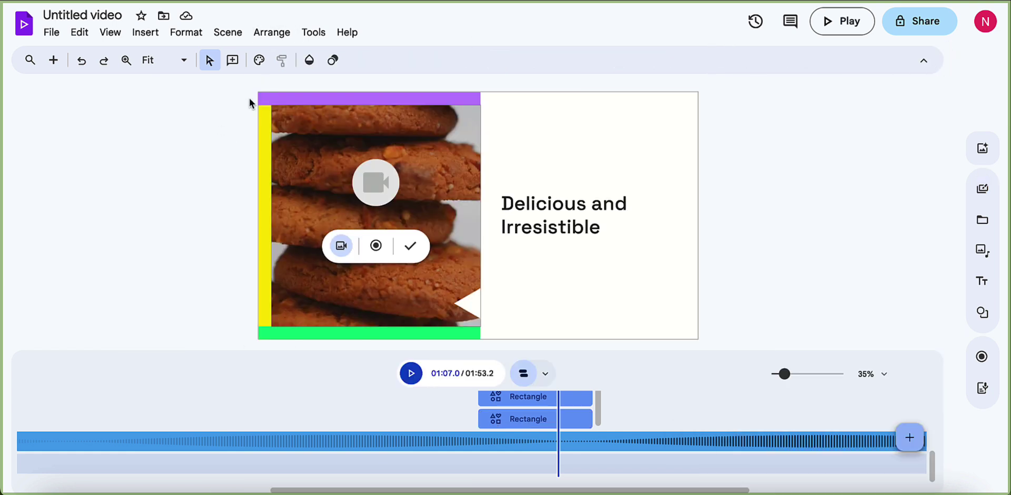
{"action": "left_click", "coordinate": [496, 178]}
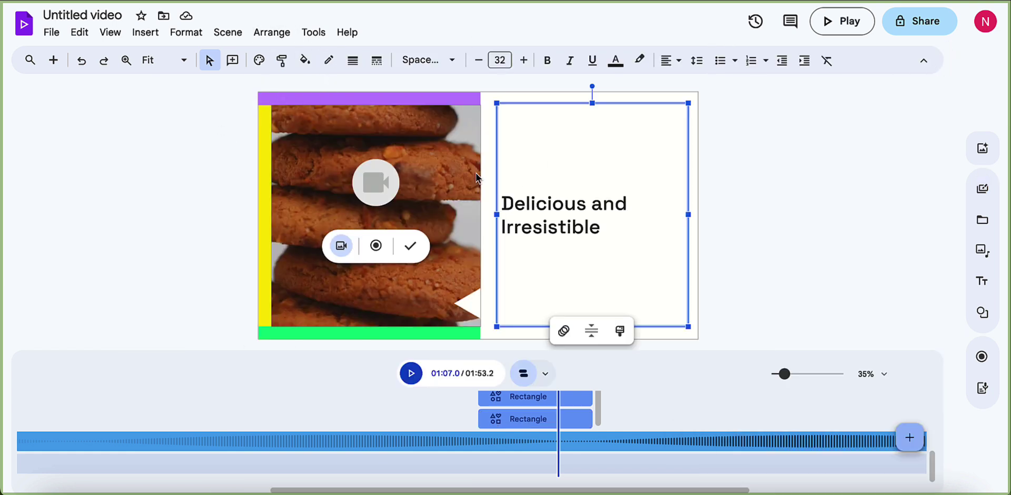
{"action": "left_click", "coordinate": [735, 189]}
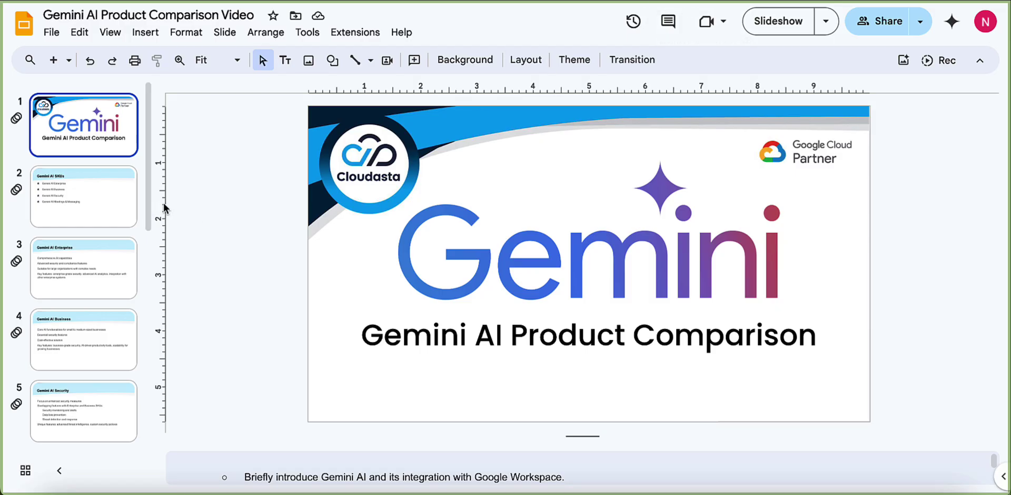
- View slides 2 to 5 of the Gemini comparison deck, then switch to the Gemini AI Product Overview video
{"action": "left_click", "coordinate": [68, 202]}
{"action": "left_click", "coordinate": [86, 284]}
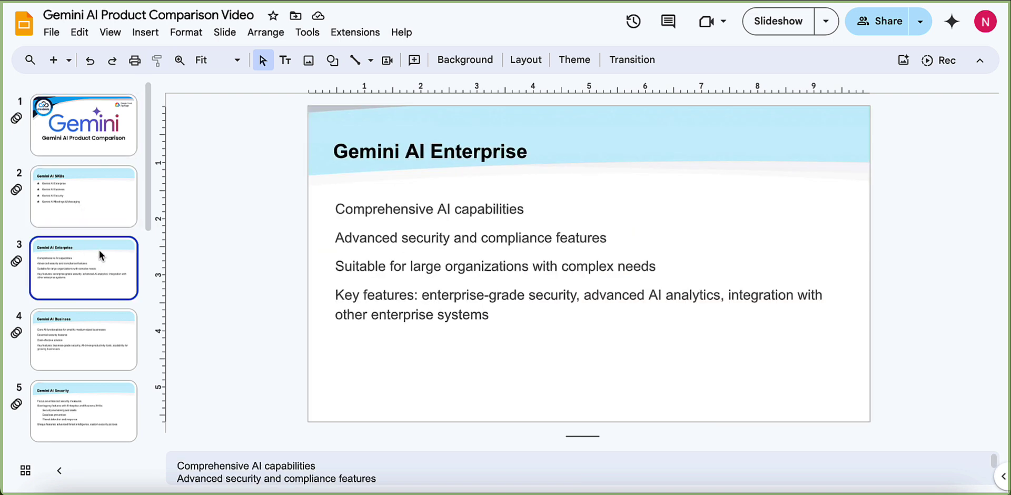
{"action": "left_click", "coordinate": [74, 334]}
{"action": "left_click", "coordinate": [70, 392]}
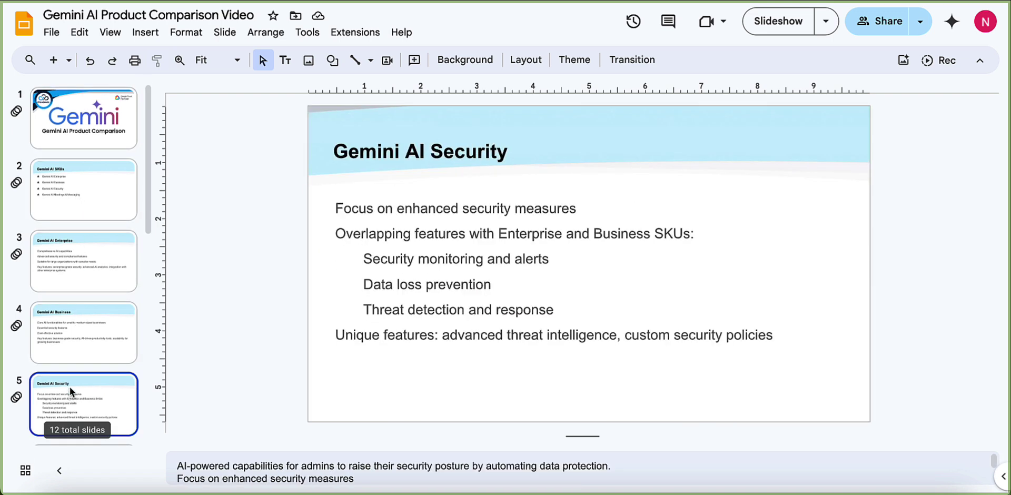
{"action": "left_click", "coordinate": [69, 203]}
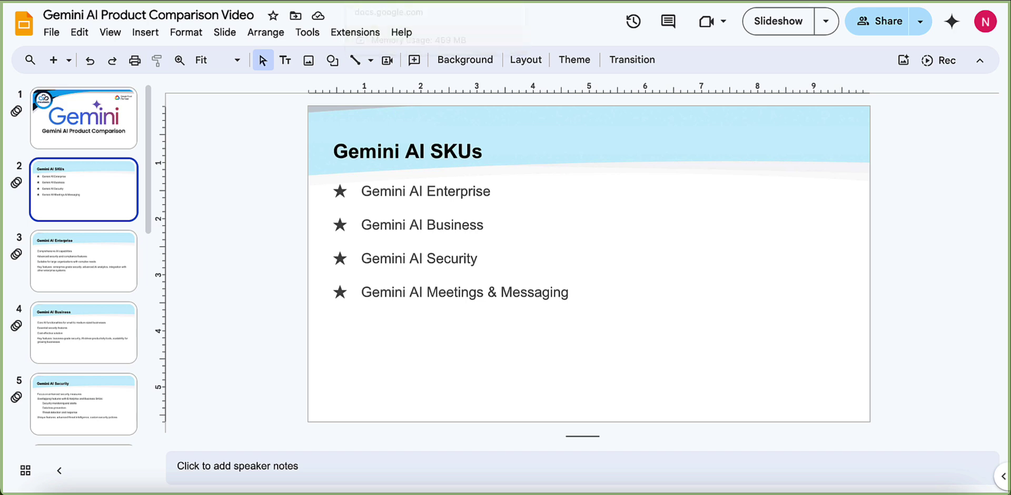
{"action": "key", "text": "ctrl+Tab"}
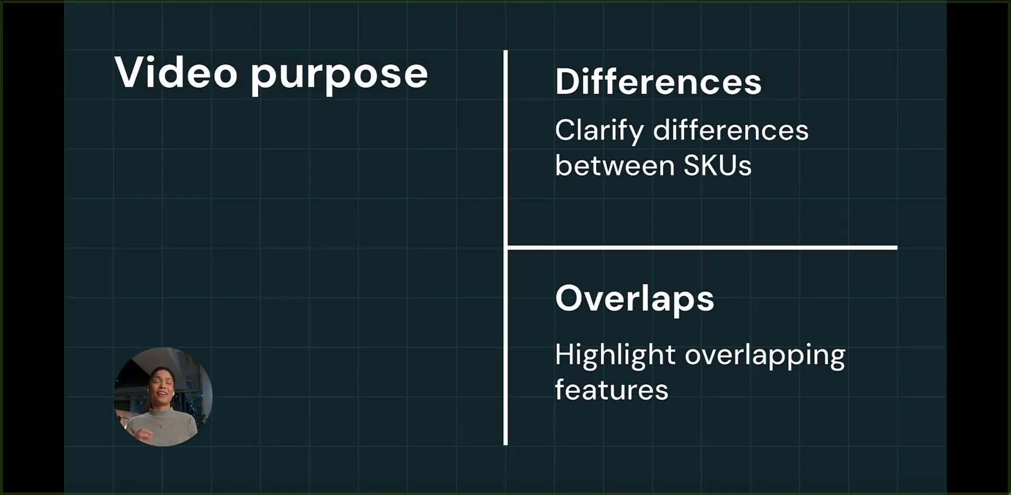
- Skip the preview twice to the Large organizations scene, pause, and resume playback
{"action": "key", "text": "space"}
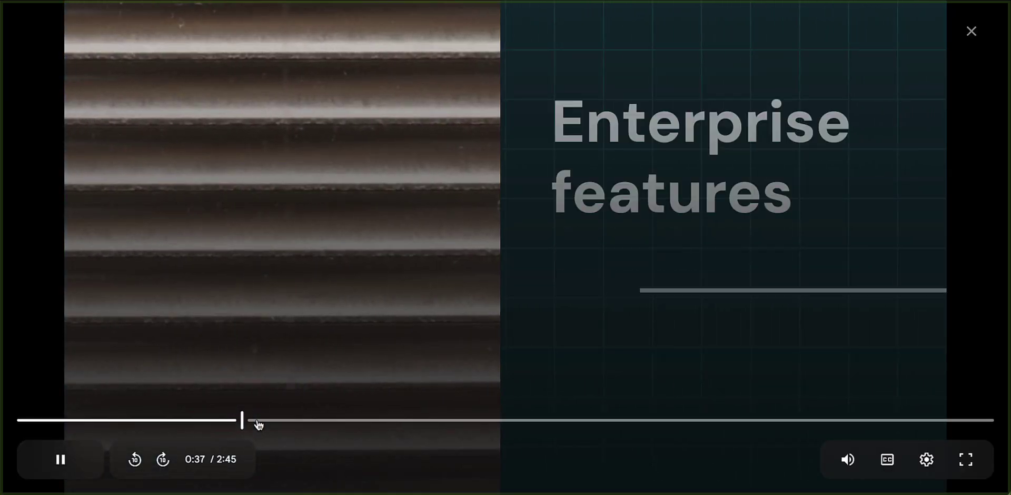
{"action": "left_click", "coordinate": [271, 420]}
{"action": "left_click", "coordinate": [293, 419]}
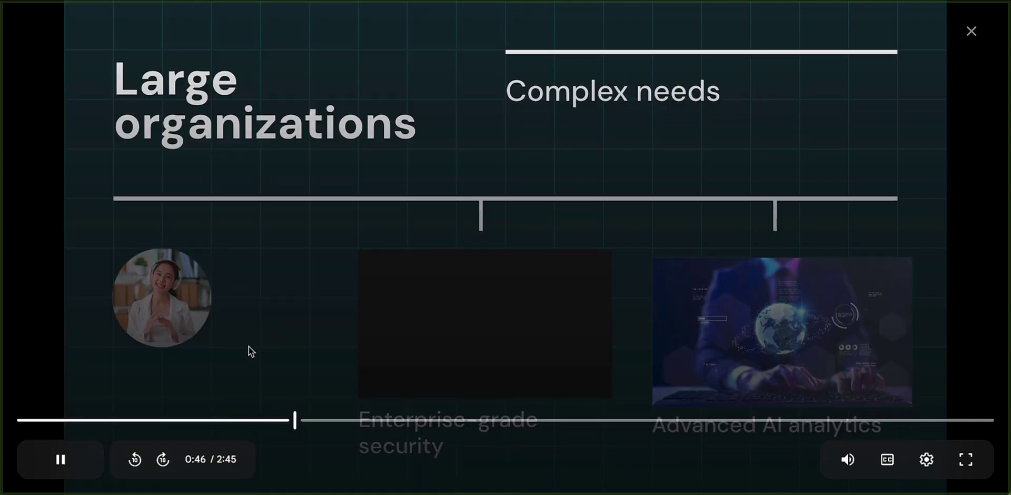
{"action": "left_click", "coordinate": [492, 192]}
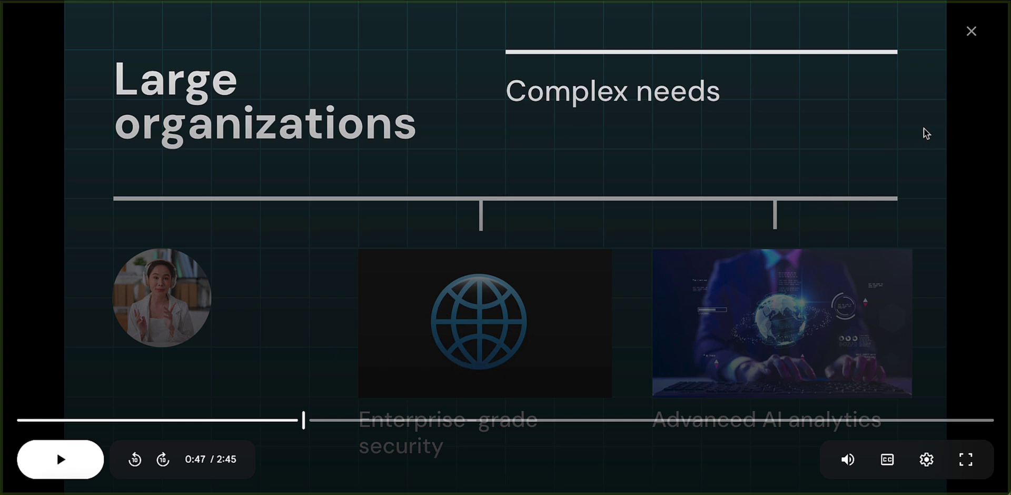
{"action": "left_click", "coordinate": [950, 135]}
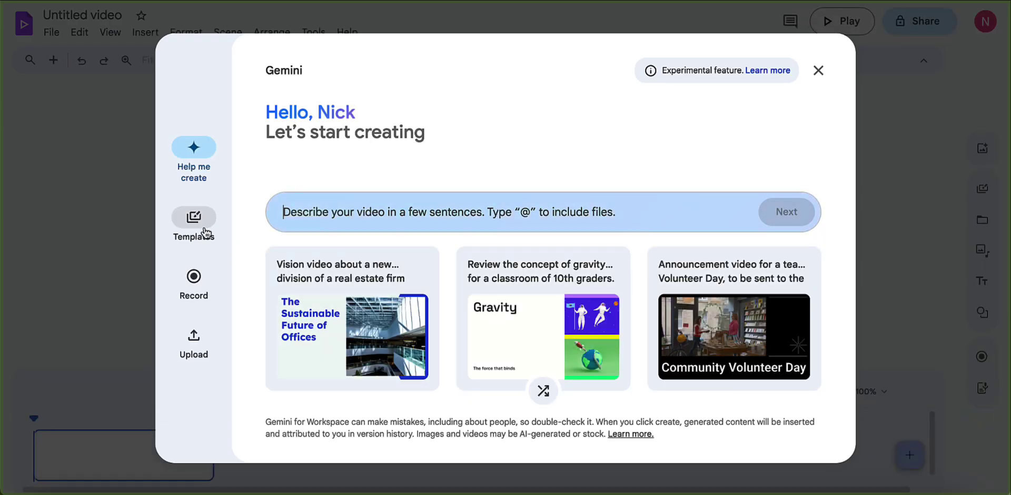
- Open the New team member introduction template and preview its second, WELCOME and fourth scenes
{"action": "left_click", "coordinate": [205, 233]}
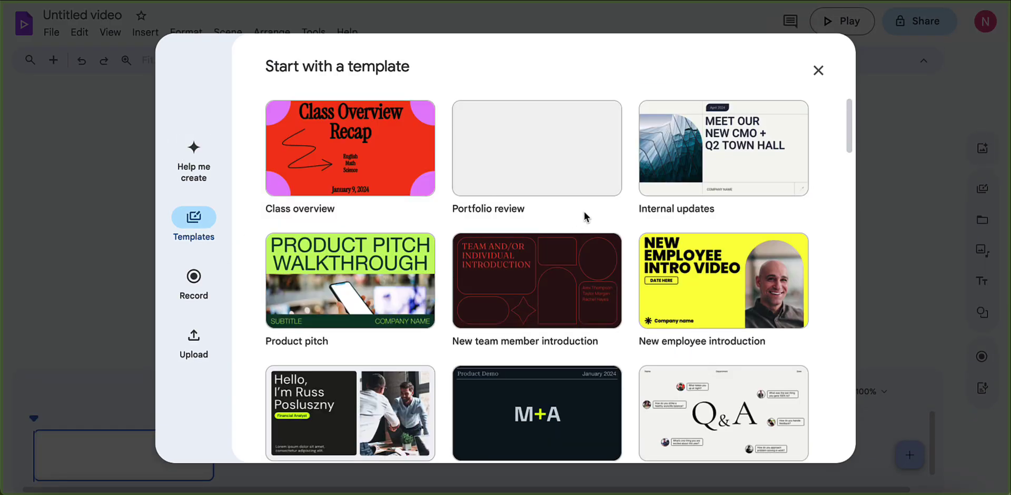
{"action": "scroll", "coordinate": [526, 267], "scroll_direction": "down", "scroll_amount": 1}
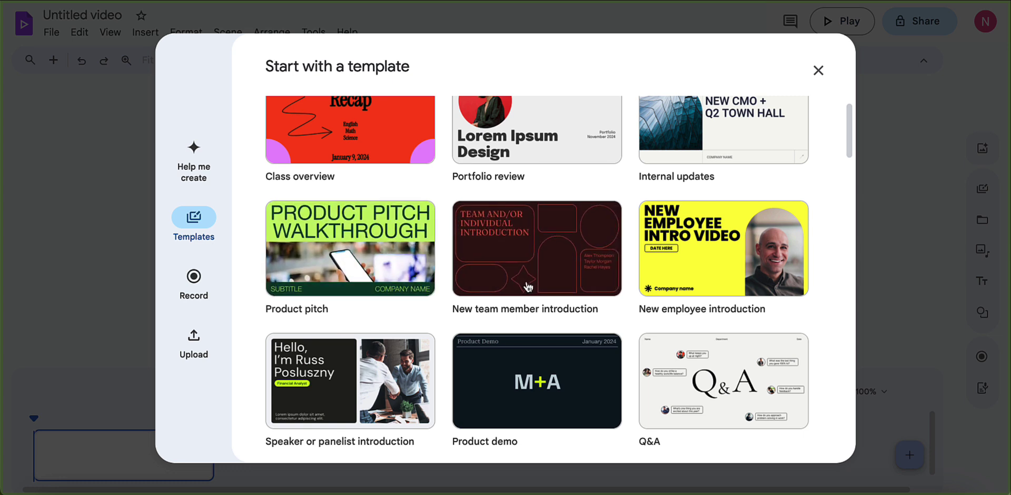
{"action": "left_click", "coordinate": [539, 262]}
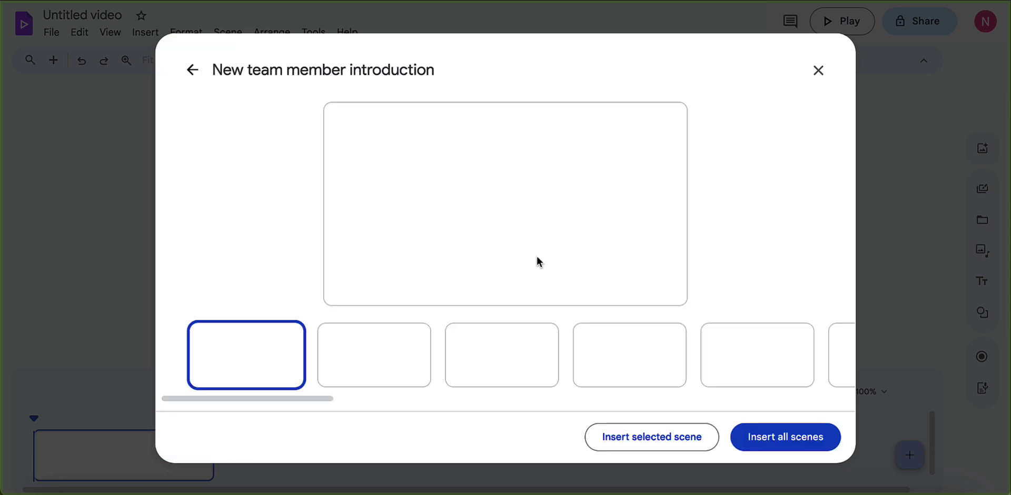
{"action": "left_click", "coordinate": [327, 345]}
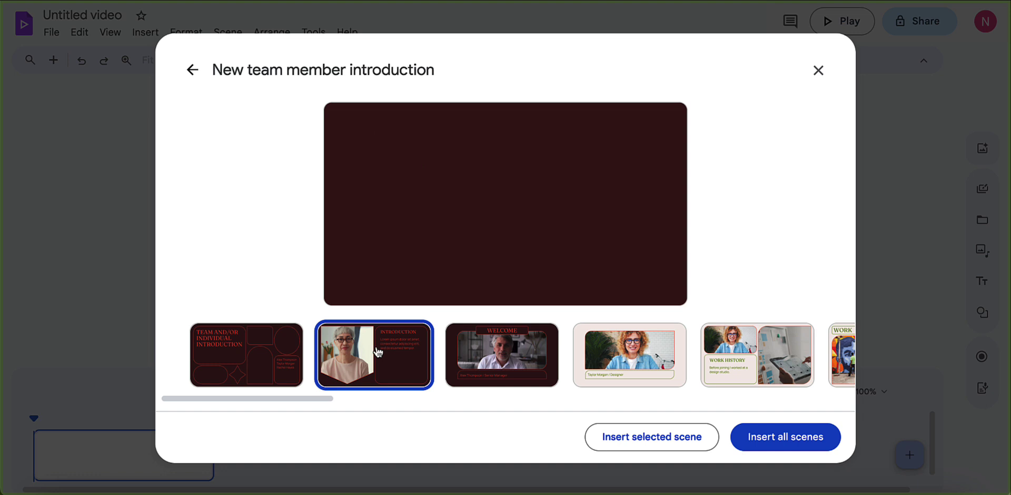
{"action": "left_click", "coordinate": [508, 366]}
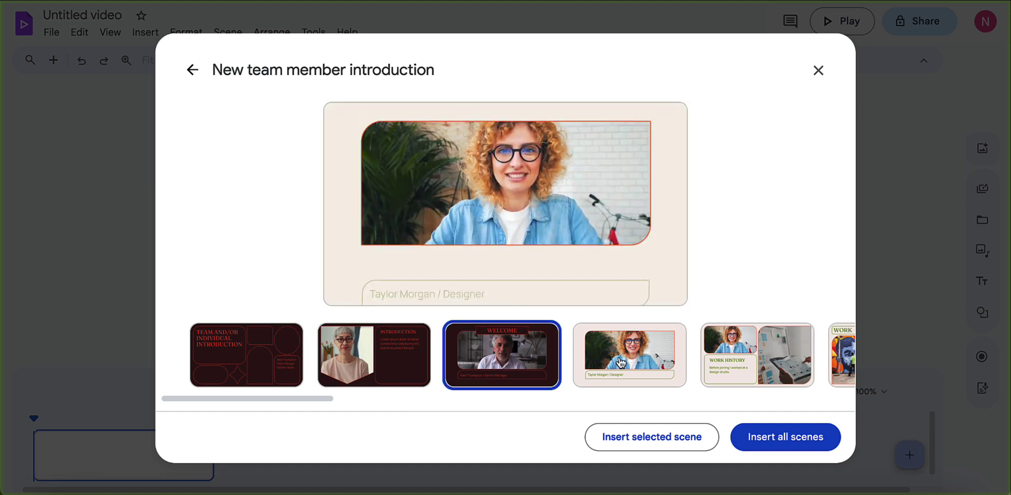
{"action": "left_click", "coordinate": [622, 361]}
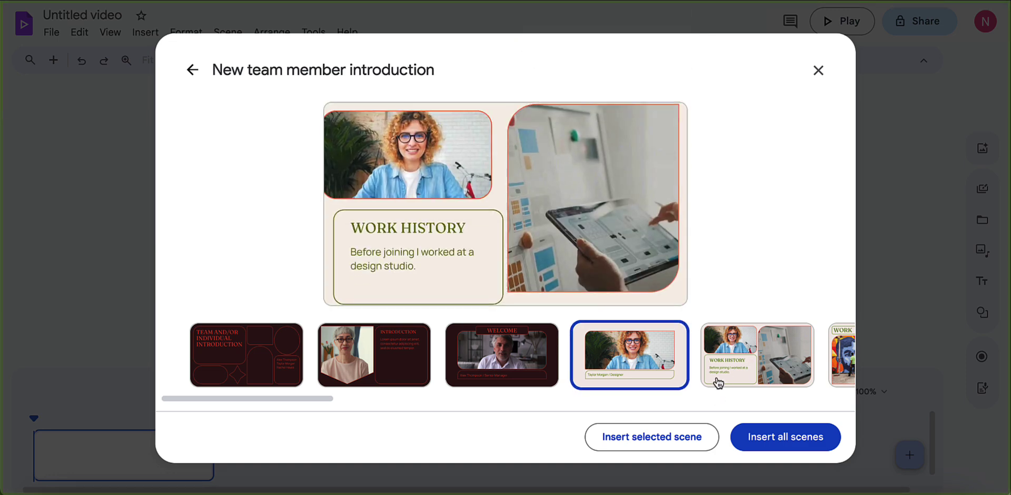
{"action": "scroll", "coordinate": [727, 371], "scroll_direction": "right", "scroll_amount": 5}
{"action": "scroll", "coordinate": [743, 365], "scroll_direction": "right", "scroll_amount": 4}
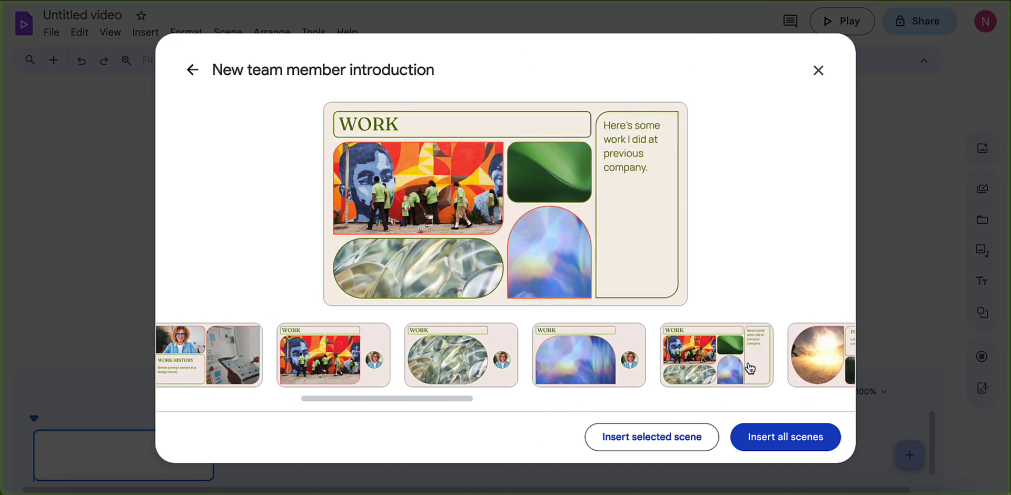
- Insert all template scenes, then browse stock videos for the INTRODUCTION scene's video placeholder
{"action": "left_click", "coordinate": [779, 444]}
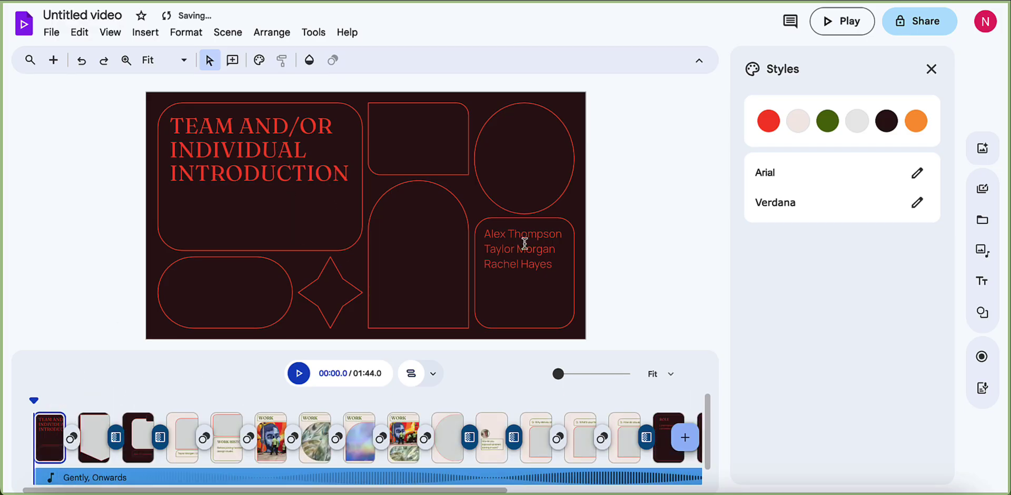
{"action": "left_click", "coordinate": [94, 437]}
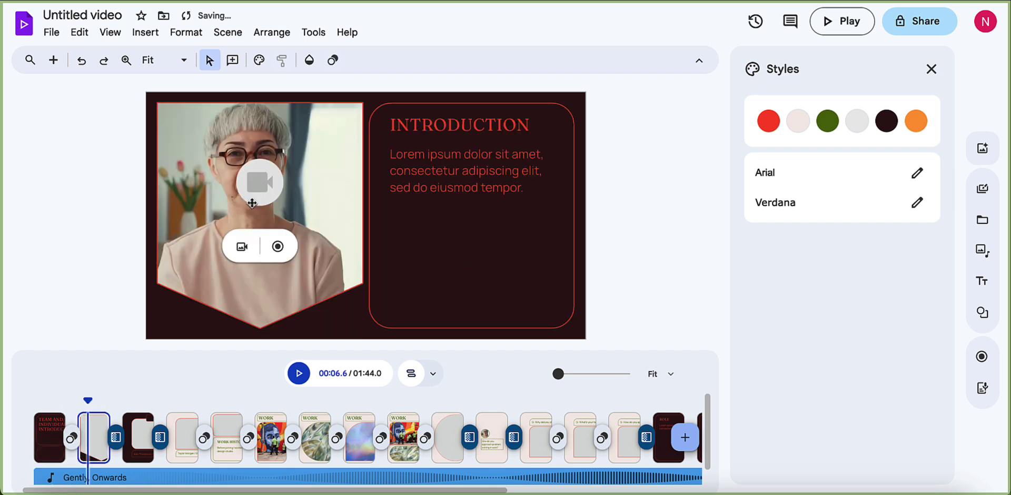
{"action": "left_click", "coordinate": [258, 185]}
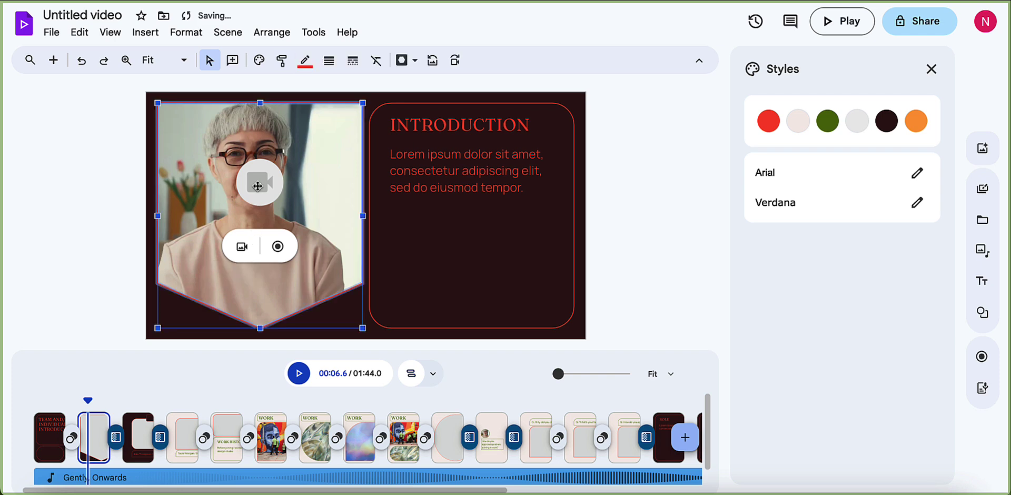
{"action": "left_click", "coordinate": [250, 256]}
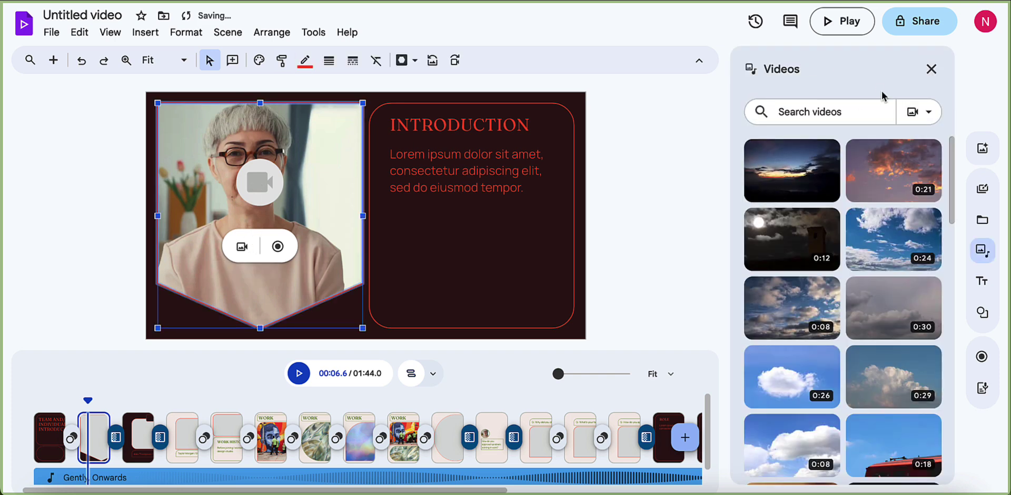
{"action": "left_click", "coordinate": [921, 108]}
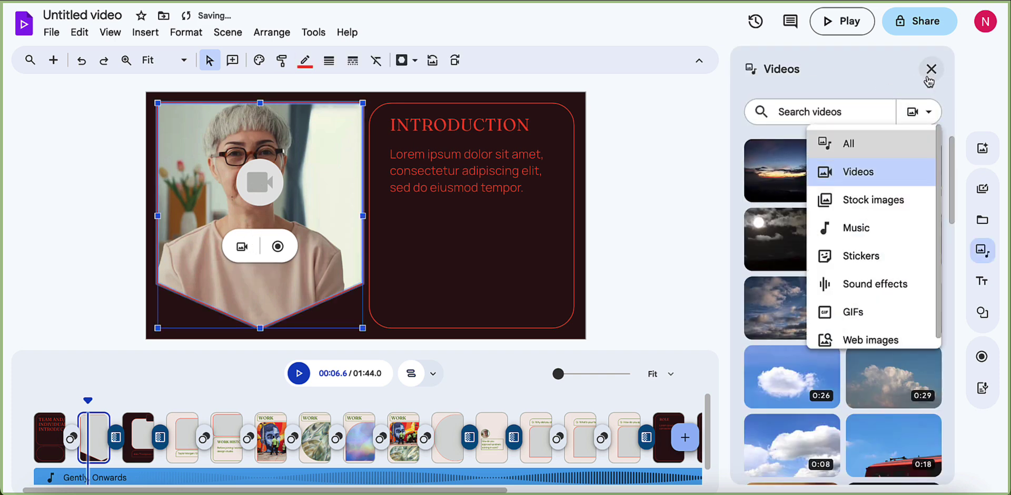
{"action": "left_click", "coordinate": [929, 77]}
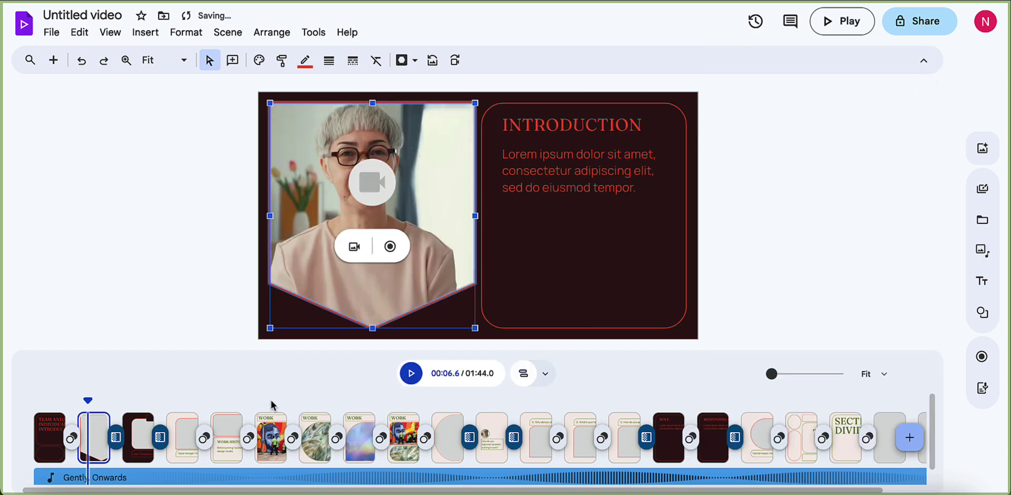
- Step through the WELCOME and designer scenes to WORK HISTORY and play from there
{"action": "left_click", "coordinate": [138, 434]}
{"action": "left_click", "coordinate": [182, 437]}
{"action": "left_click", "coordinate": [228, 442]}
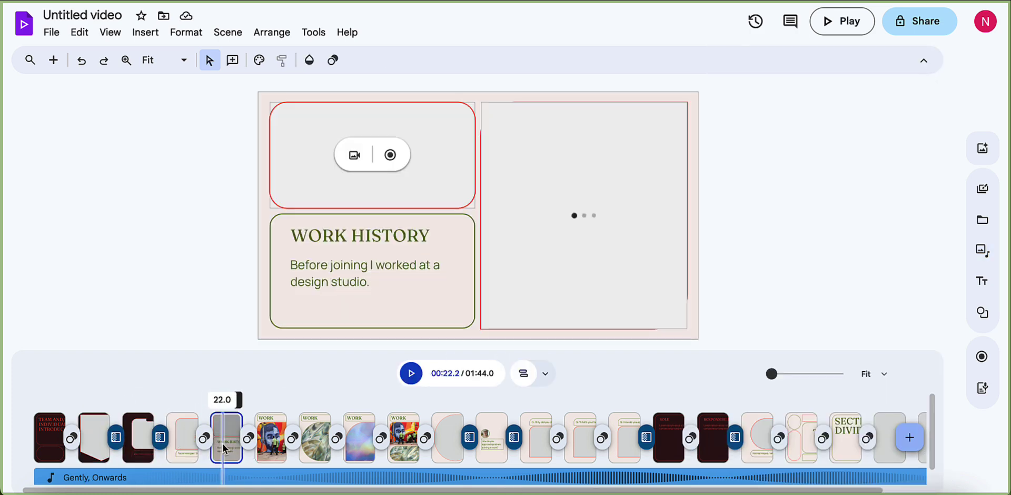
{"action": "left_click", "coordinate": [364, 259]}
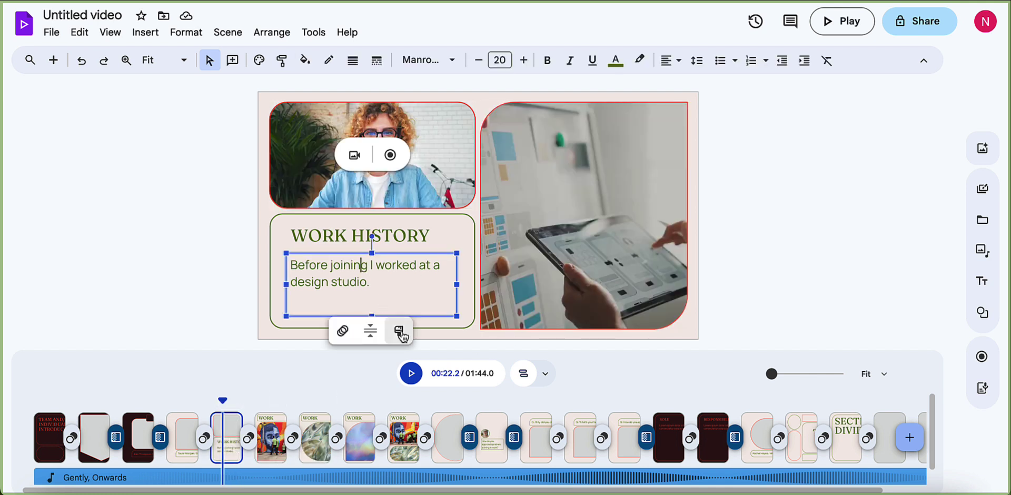
{"action": "left_click", "coordinate": [407, 374]}
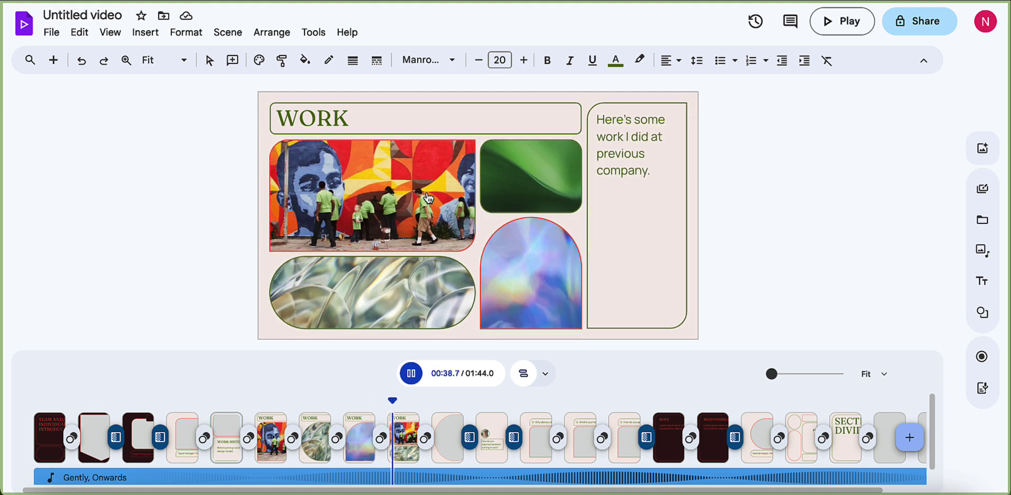
- Pause playback at the WORK scene and start a new video from the File menu
{"action": "left_click", "coordinate": [411, 374]}
{"action": "left_click", "coordinate": [51, 32]}
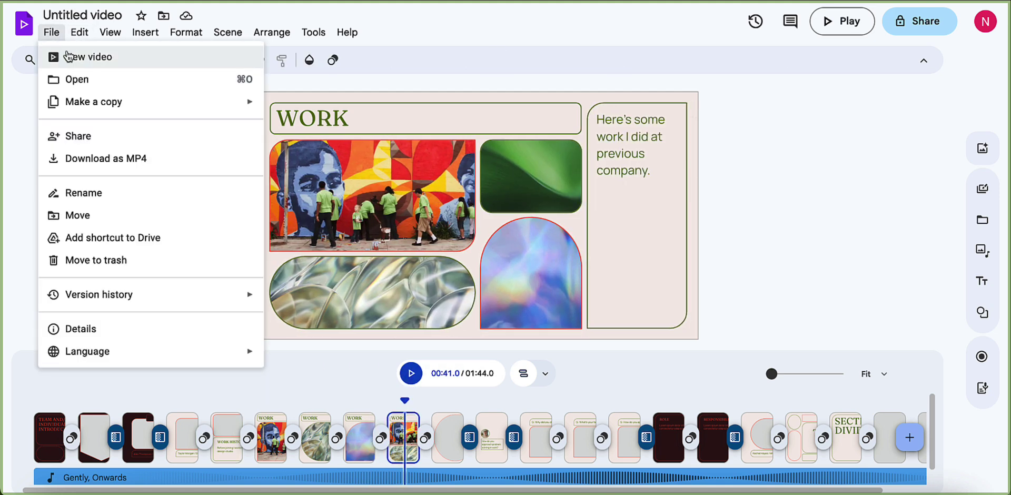
{"action": "left_click", "coordinate": [63, 56]}
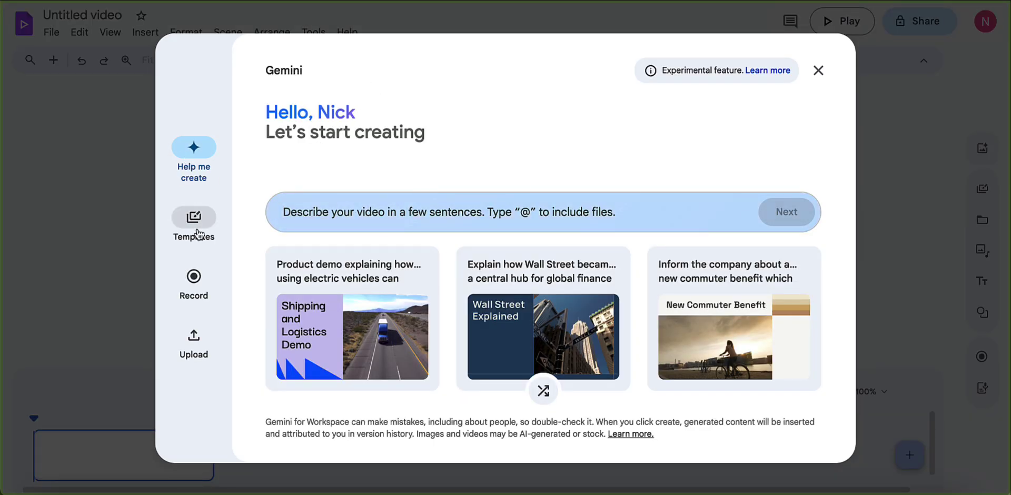
- Look at the Record and Upload options, then close the start dialog to reach the empty editor
{"action": "left_click", "coordinate": [194, 291]}
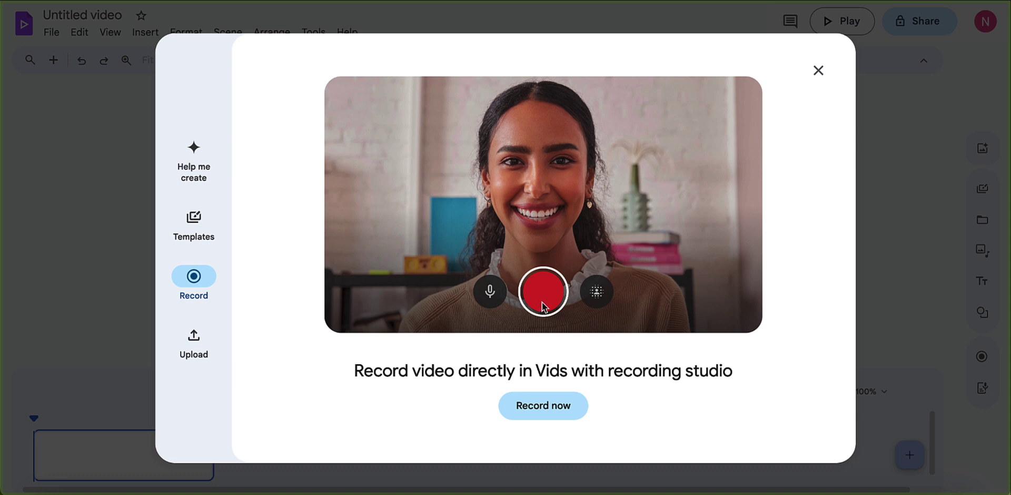
{"action": "left_click", "coordinate": [190, 348]}
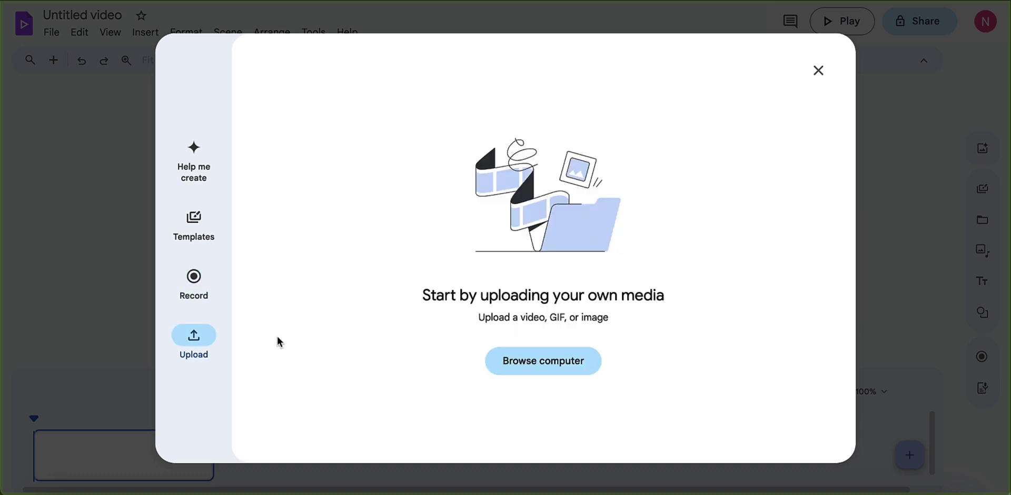
{"action": "left_click", "coordinate": [530, 322]}
{"action": "left_click", "coordinate": [819, 72]}
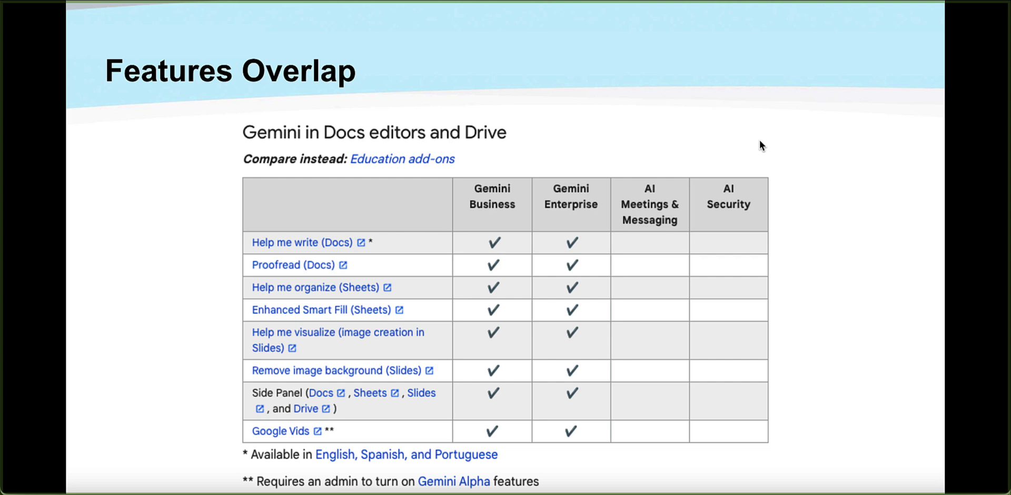
- Advance to the Gemini Pricing slide with its Flexible and Annual/Fixed-Term prices
{"action": "key", "text": "Right"}
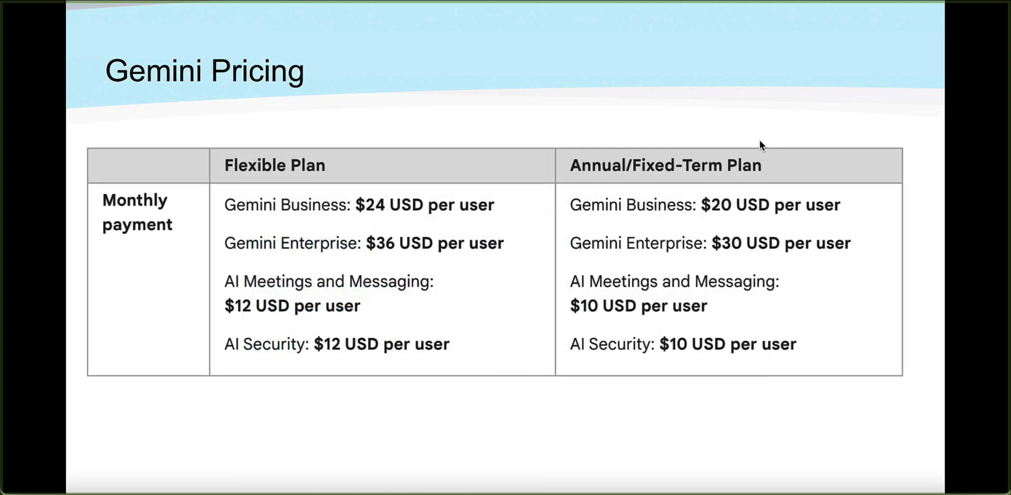